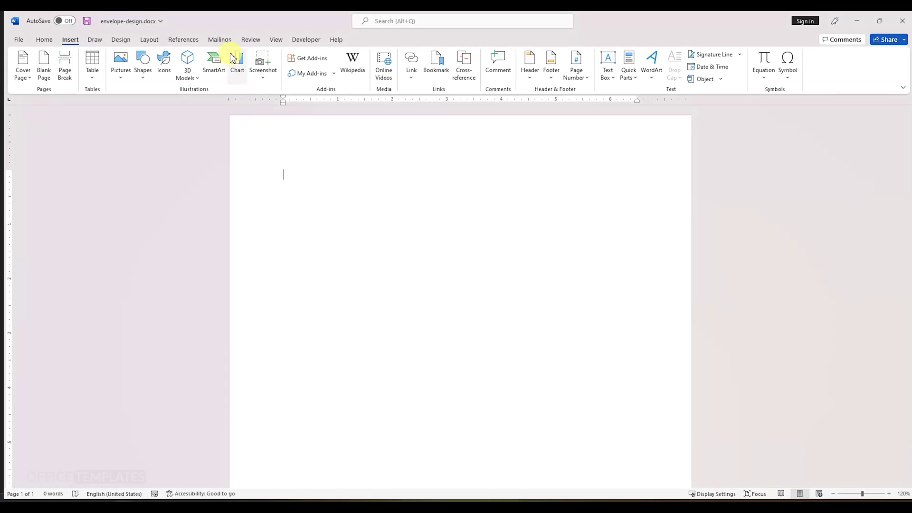
Set a custom paper size of 9.5" wide by 4.13" tall
{"action": "left_click", "coordinate": [147, 41]}
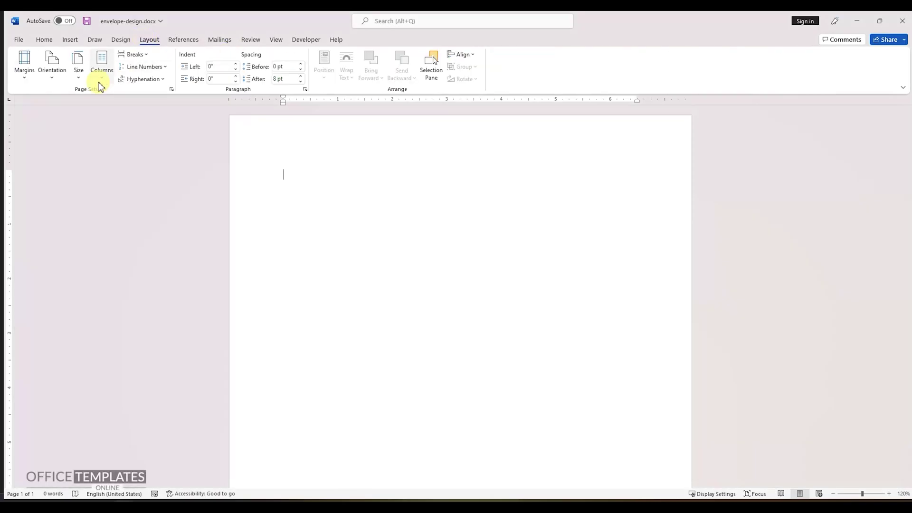
{"action": "left_click", "coordinate": [77, 80]}
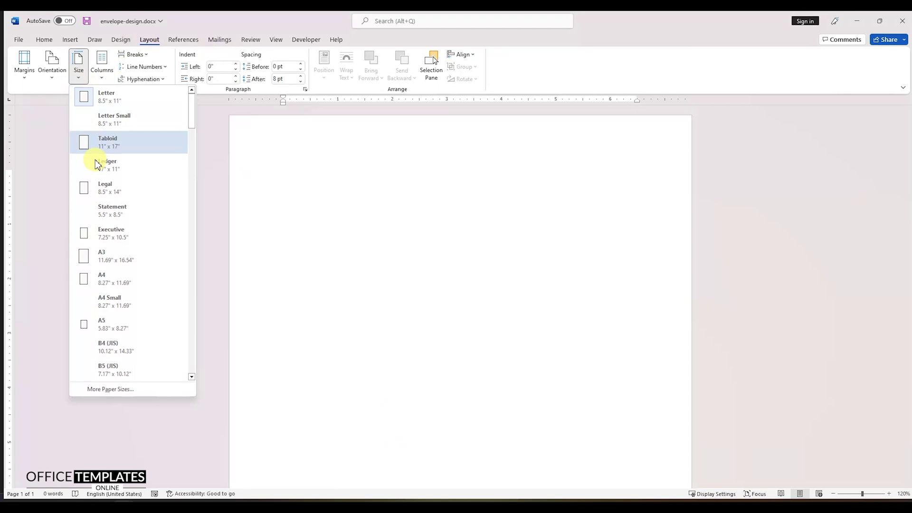
{"action": "left_click", "coordinate": [114, 390]}
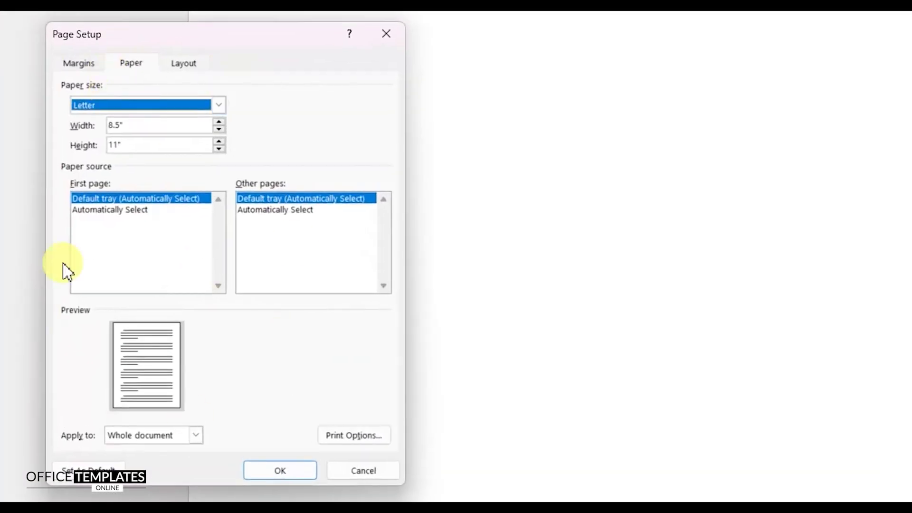
{"action": "left_click_drag", "start_coordinate": [135, 132], "coordinate": [90, 136]}
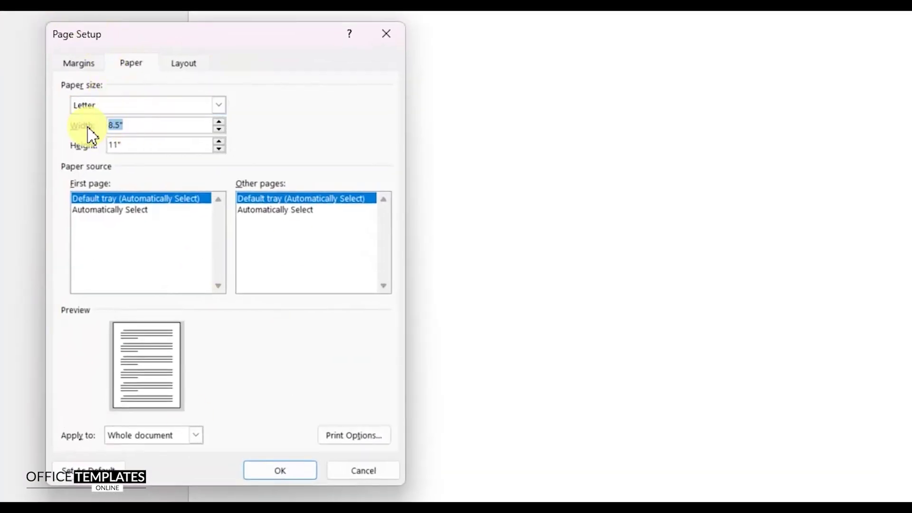
{"action": "type", "text": "9.5"}
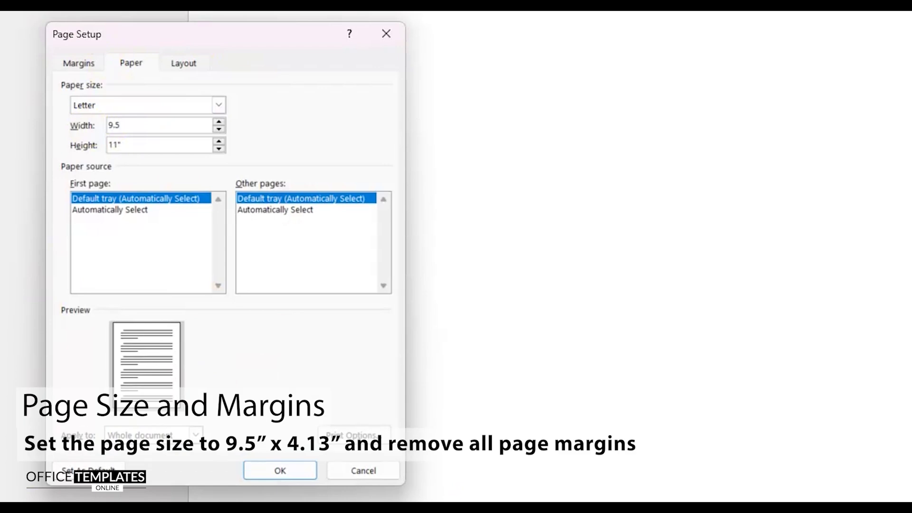
{"action": "left_click_drag", "start_coordinate": [145, 146], "coordinate": [106, 146]}
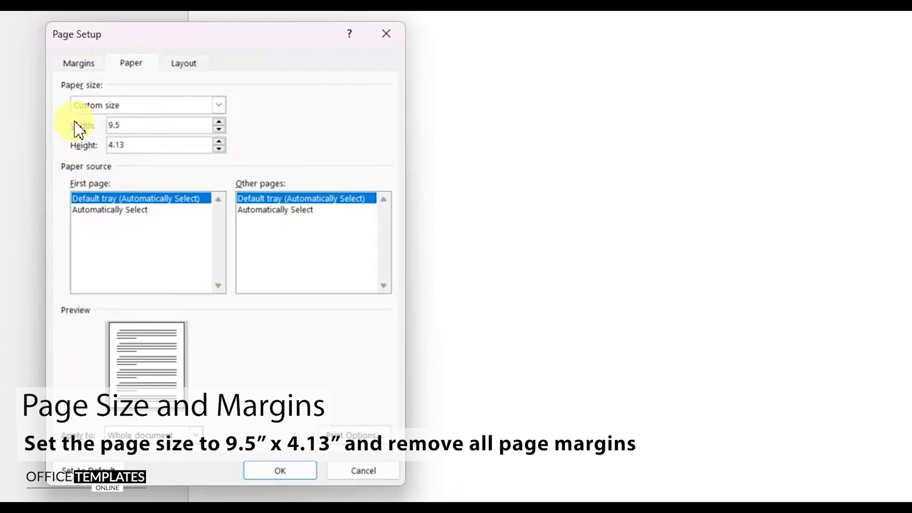
Set the top, bottom, left and right margins to 0 and apply the page setup
{"action": "left_click", "coordinate": [81, 63]}
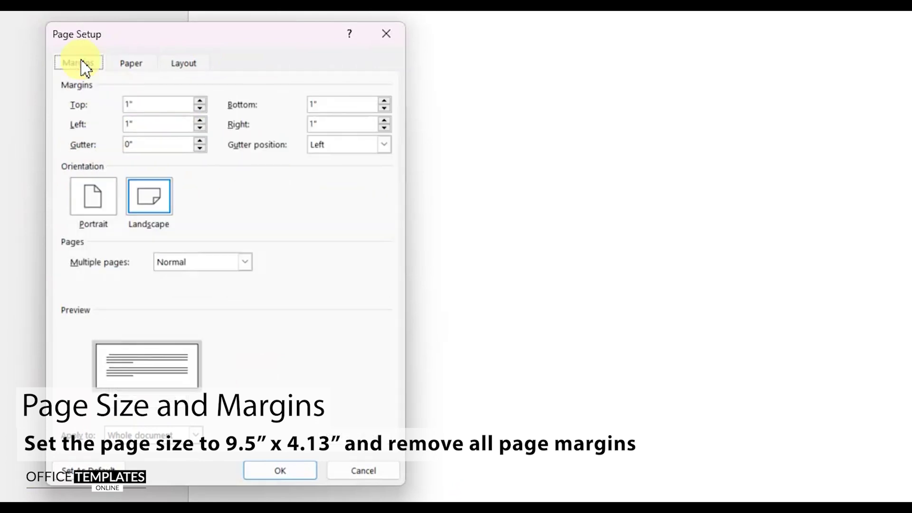
{"action": "left_click_drag", "start_coordinate": [147, 104], "coordinate": [123, 105]}
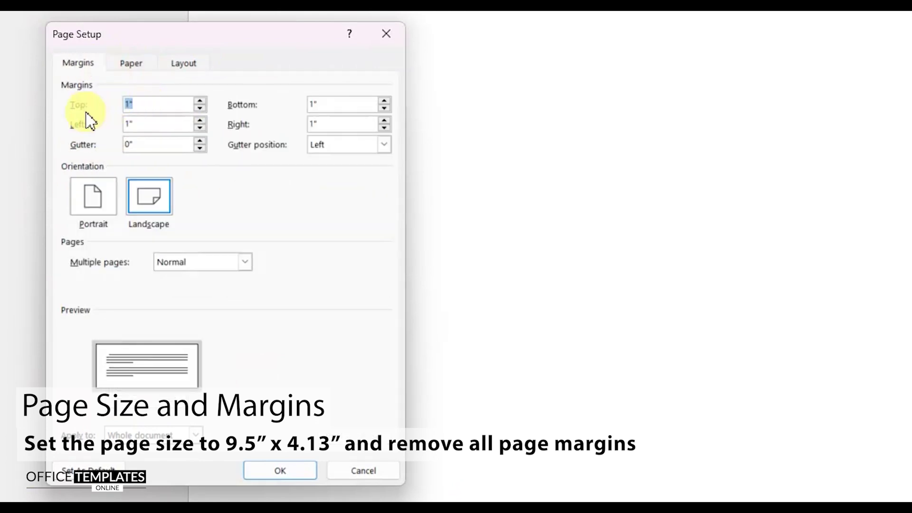
{"action": "type", "text": "0"}
{"action": "left_click_drag", "start_coordinate": [346, 105], "coordinate": [266, 110]}
{"action": "type", "text": "0"}
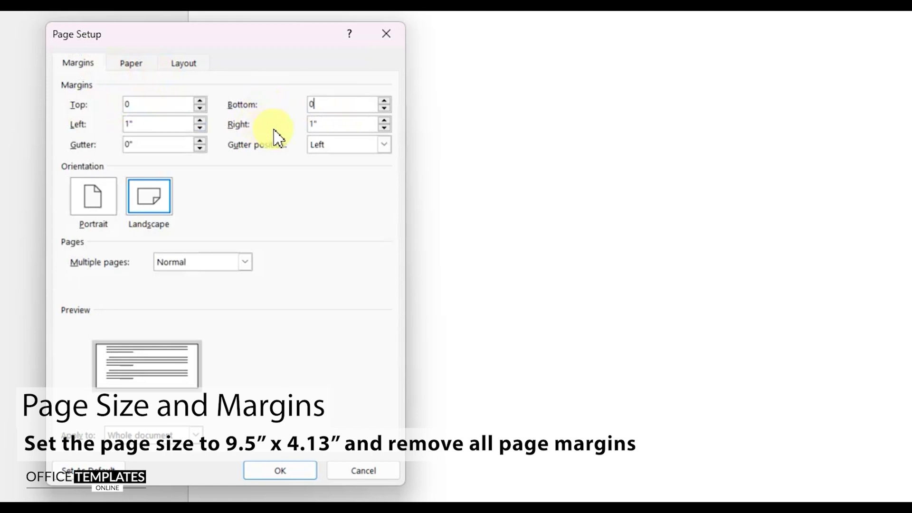
{"action": "left_click_drag", "start_coordinate": [342, 124], "coordinate": [291, 124]}
{"action": "type", "text": "0"}
{"action": "left_click_drag", "start_coordinate": [147, 124], "coordinate": [109, 122]}
{"action": "type", "text": "0"}
{"action": "left_click", "coordinate": [278, 190]}
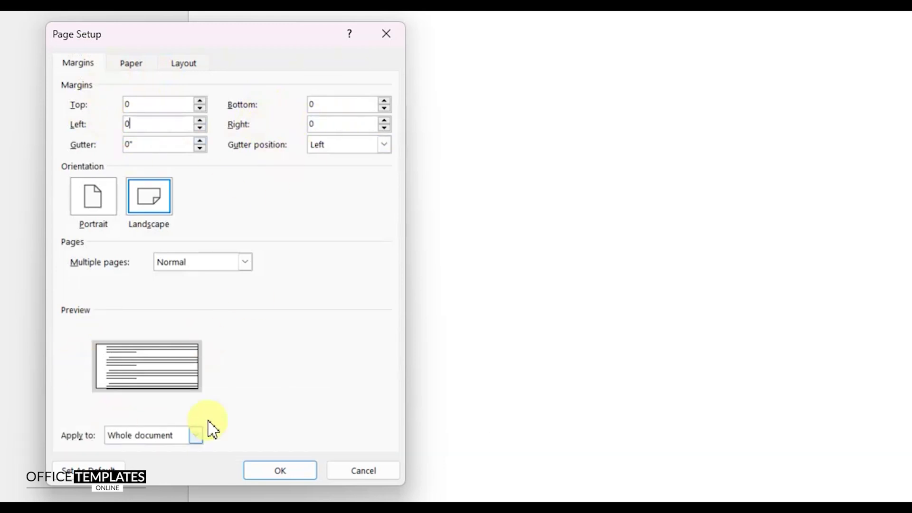
{"action": "left_click", "coordinate": [275, 478]}
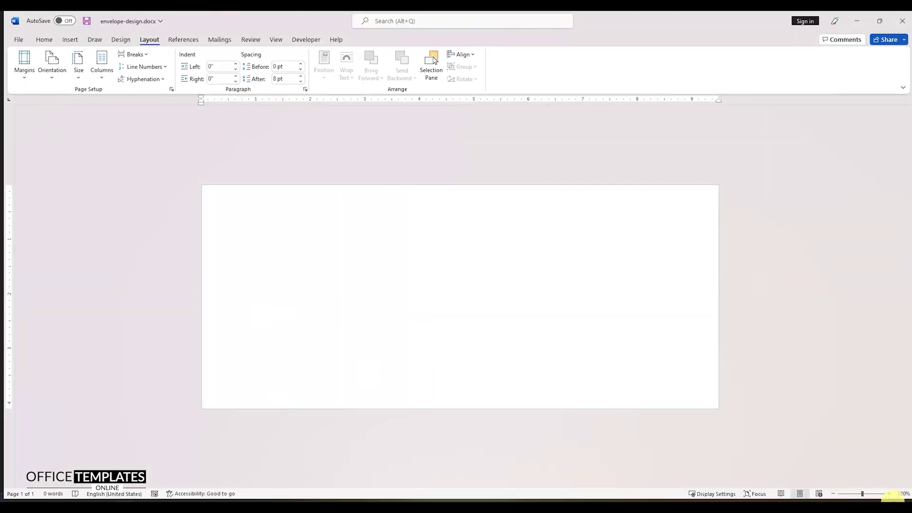
Zoom to 160% and draw a rectangle covering most of the page
{"action": "left_click", "coordinate": [889, 494]}
{"action": "left_click", "coordinate": [890, 494]}
{"action": "left_click", "coordinate": [889, 494]}
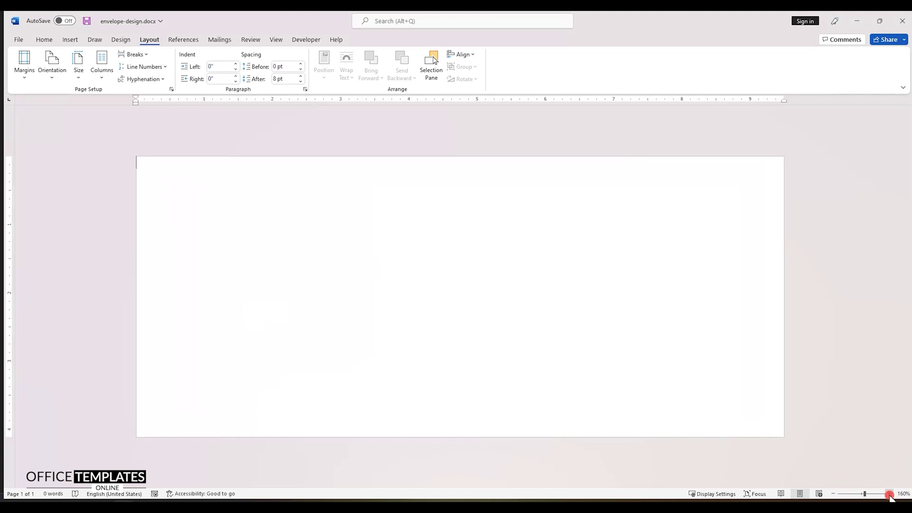
{"action": "left_click", "coordinate": [889, 494]}
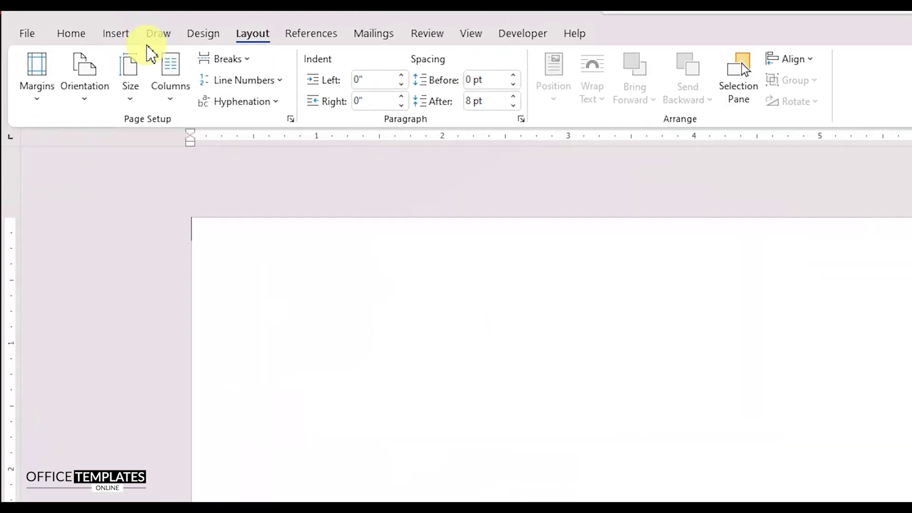
{"action": "left_click", "coordinate": [71, 42]}
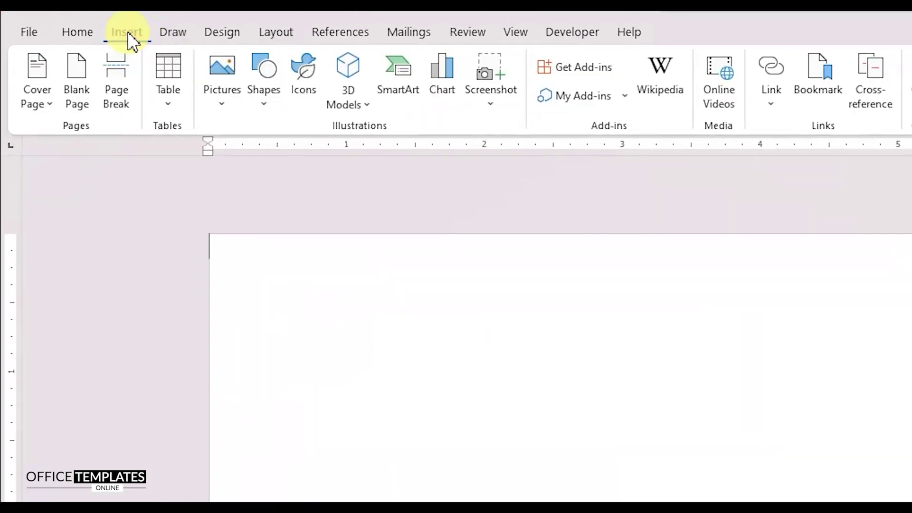
{"action": "left_click", "coordinate": [261, 71]}
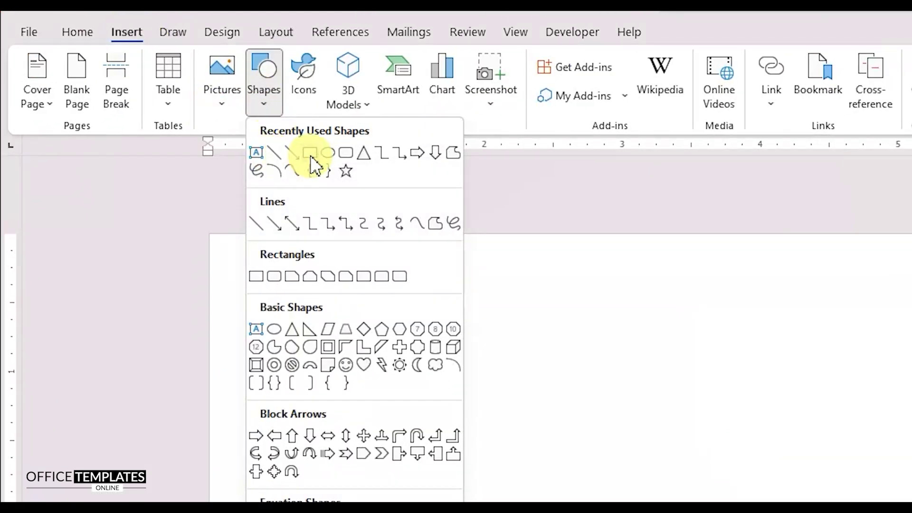
{"action": "left_click", "coordinate": [310, 153]}
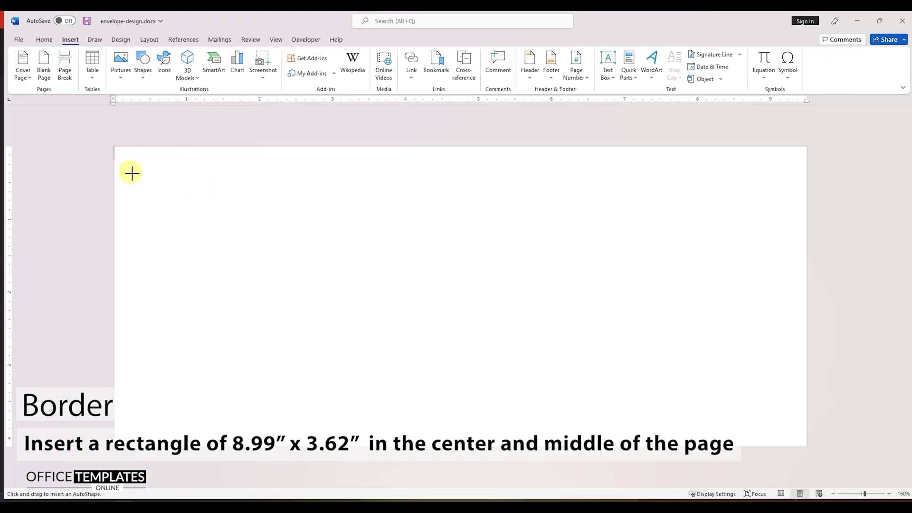
{"action": "mouse_move", "coordinate": [129, 164]}
{"action": "left_mouse_down"}
{"action": "mouse_move", "coordinate": [678, 427]}
{"action": "mouse_move", "coordinate": [790, 432]}
{"action": "left_mouse_up"}
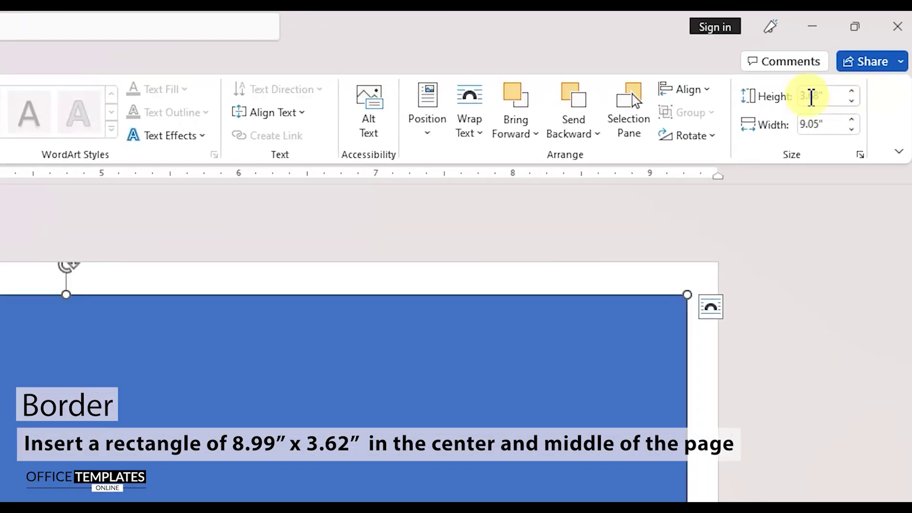
Size the rectangle to 3.62" tall by 8.99" wide
{"action": "left_click", "coordinate": [851, 57]}
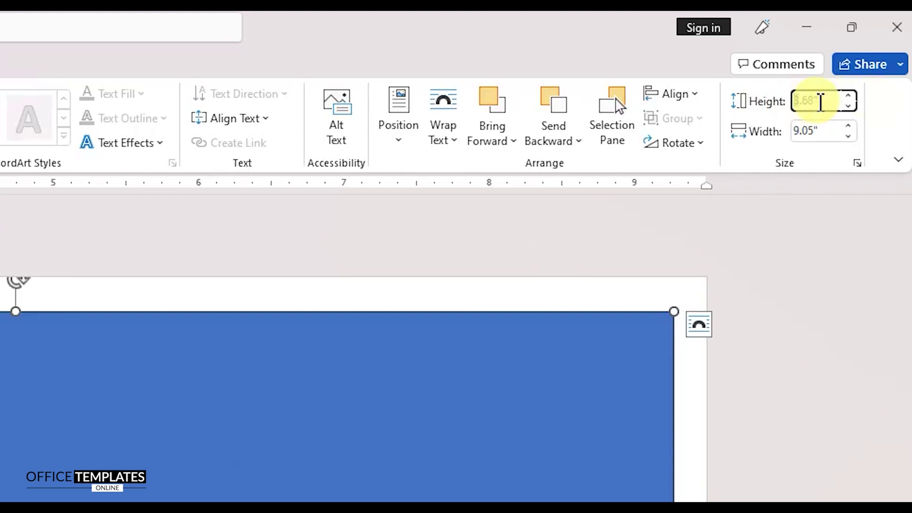
{"action": "double_click", "coordinate": [816, 100]}
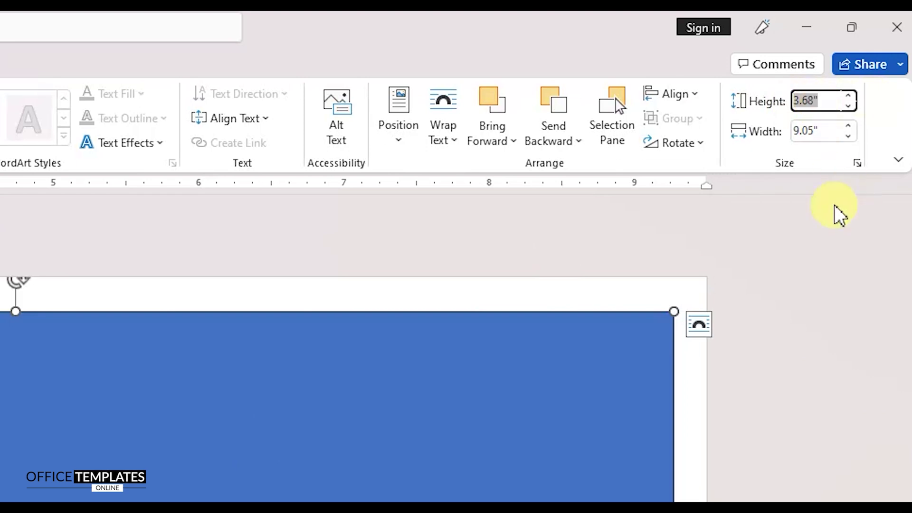
{"action": "type", "text": "3.62"}
{"action": "key", "text": "Tab"}
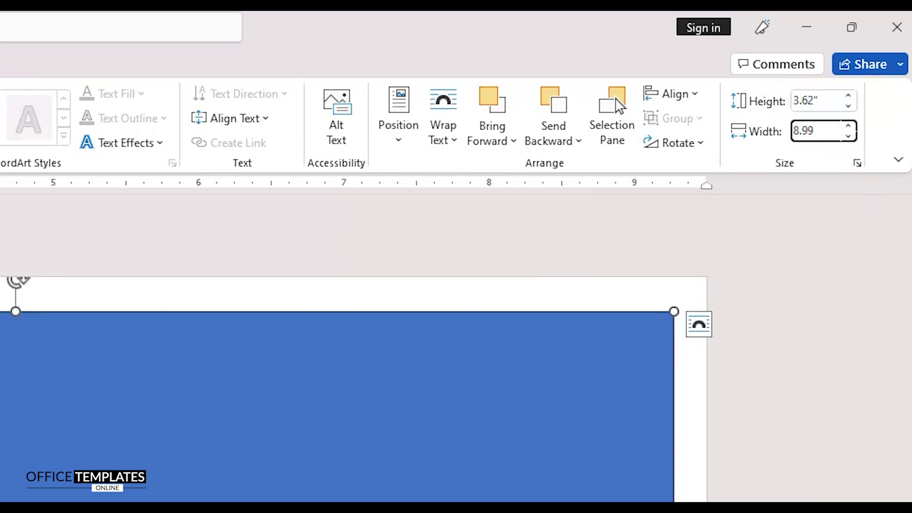
{"action": "type", "text": "8.99"}
{"action": "key", "text": "Return"}
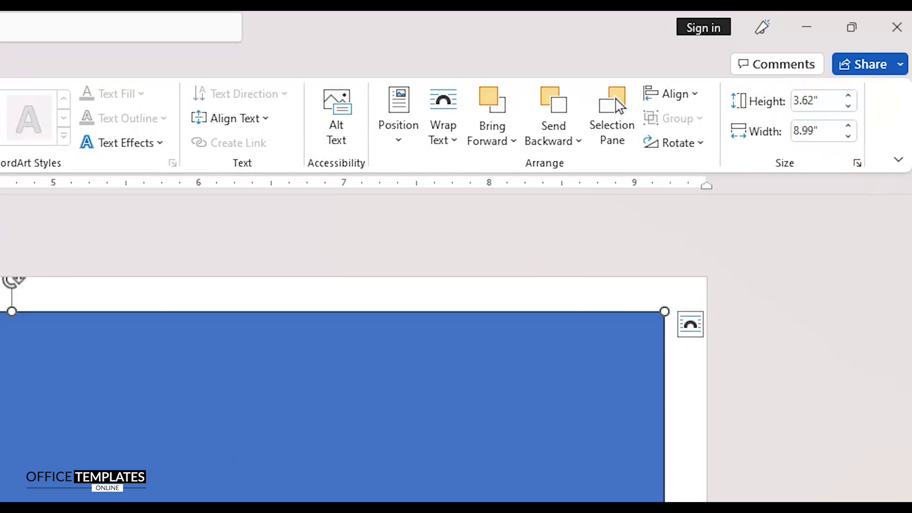
Center the rectangle horizontally and vertically on the page
{"action": "left_click", "coordinate": [694, 96]}
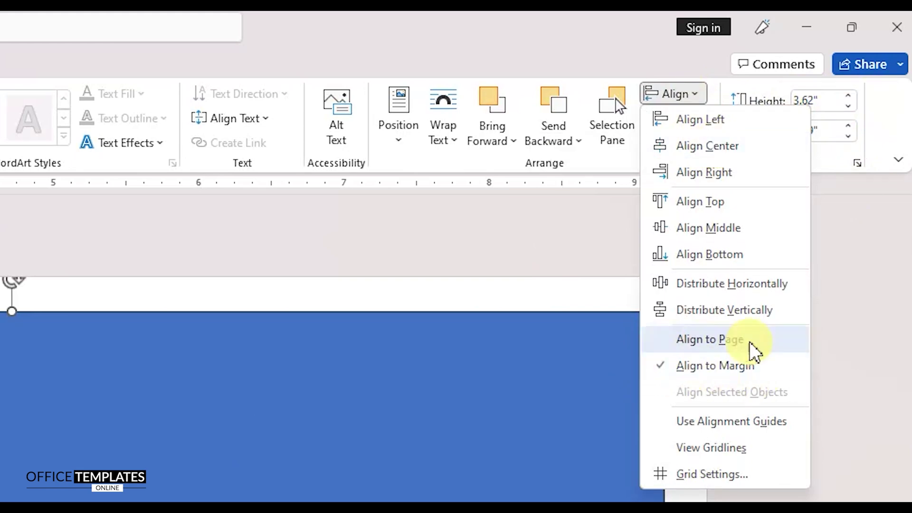
{"action": "left_click", "coordinate": [730, 152]}
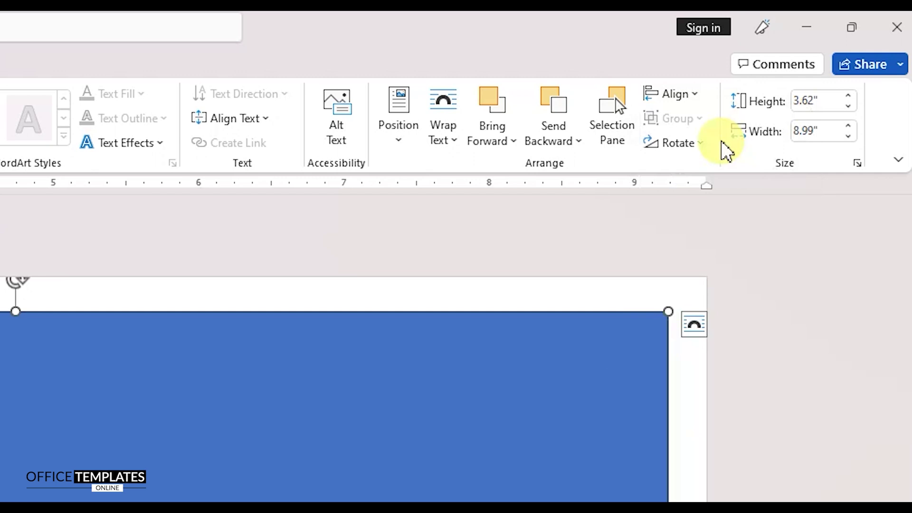
{"action": "left_click", "coordinate": [693, 95]}
{"action": "left_click", "coordinate": [722, 228]}
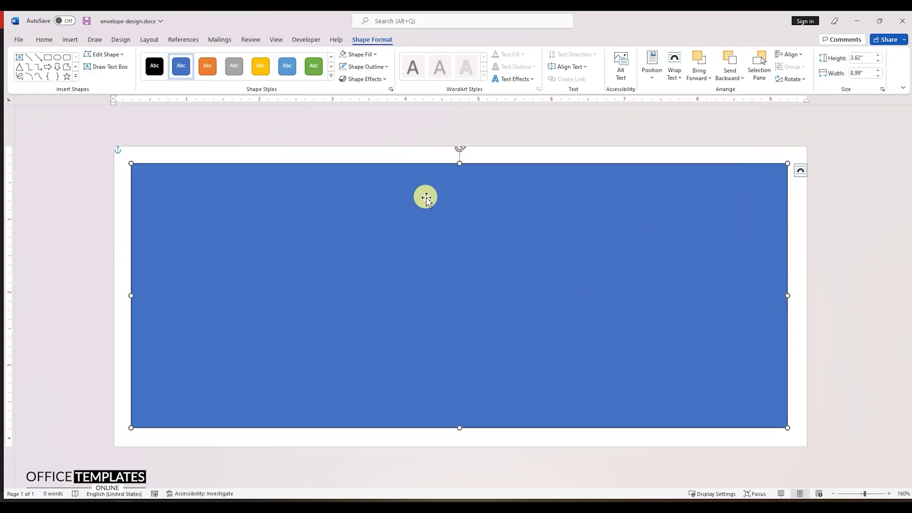
Remove the rectangle's fill and give its outline a recently used colour
{"action": "right_click", "coordinate": [360, 208]}
{"action": "left_click", "coordinate": [391, 187]}
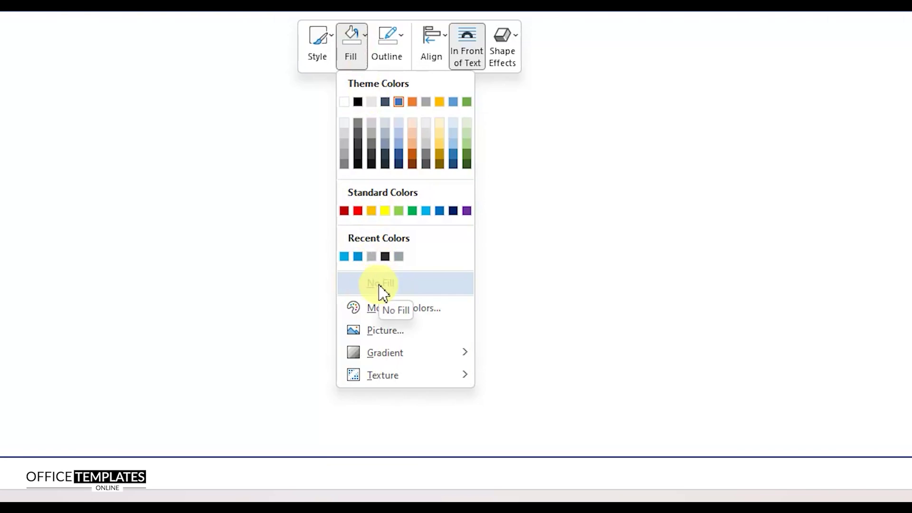
{"action": "left_click", "coordinate": [378, 285]}
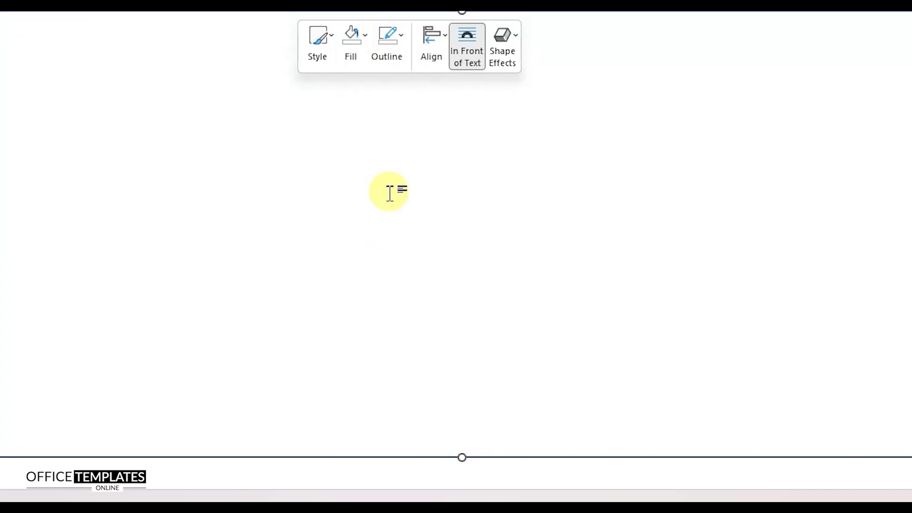
{"action": "left_click", "coordinate": [404, 38]}
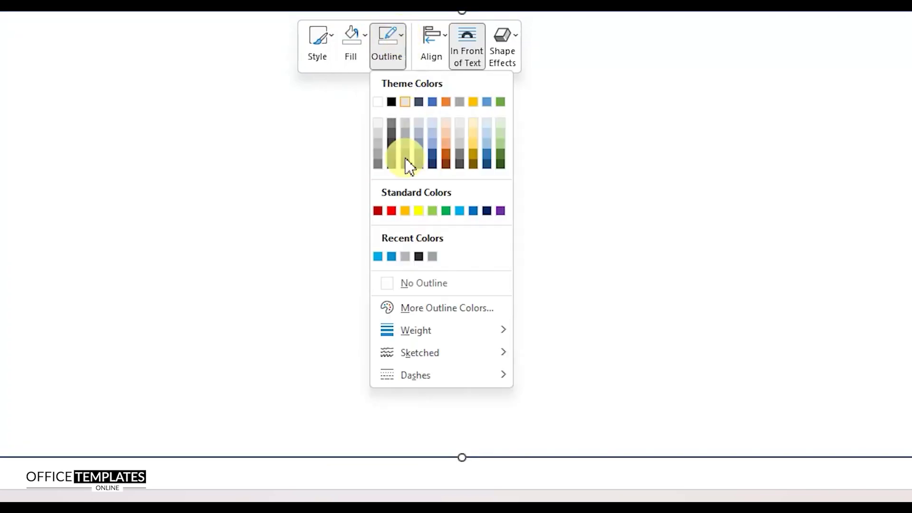
{"action": "left_click", "coordinate": [405, 257]}
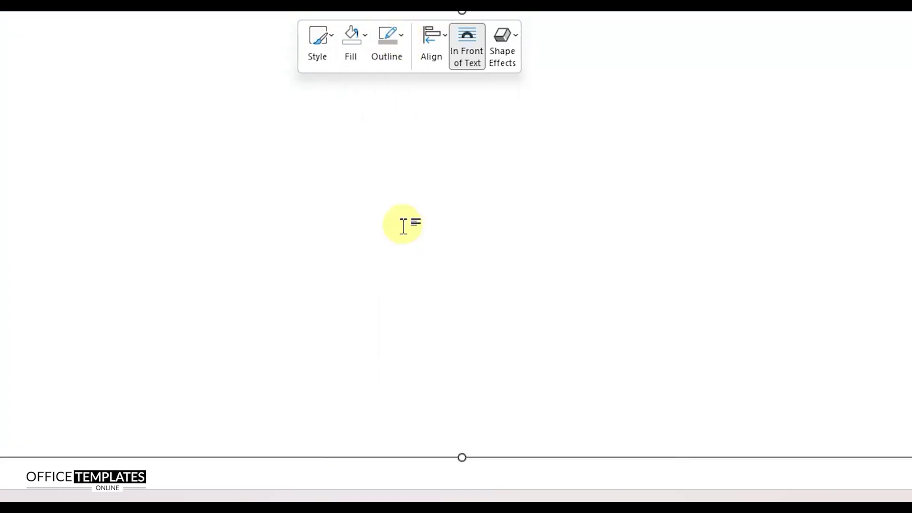
Set the rectangle's outline weight to ½ pt, then deselect it
{"action": "left_click", "coordinate": [403, 41]}
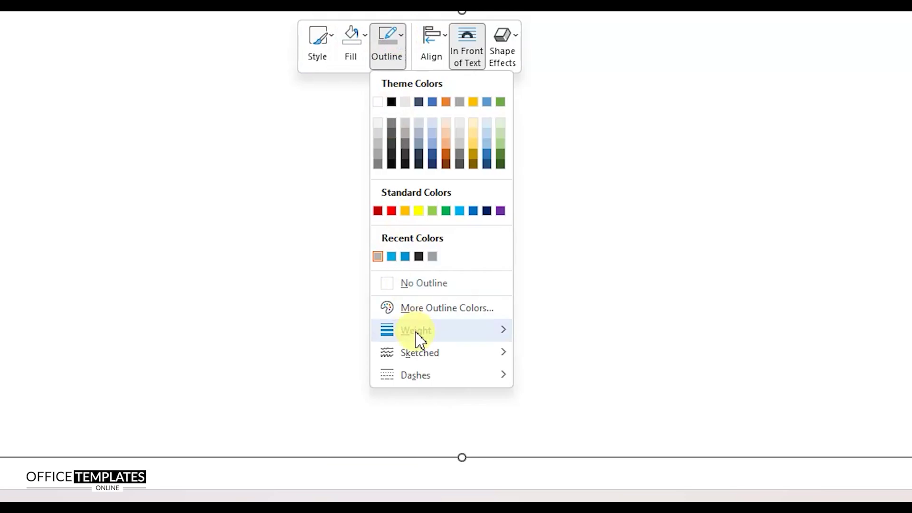
{"action": "mouse_move", "coordinate": [475, 331]}
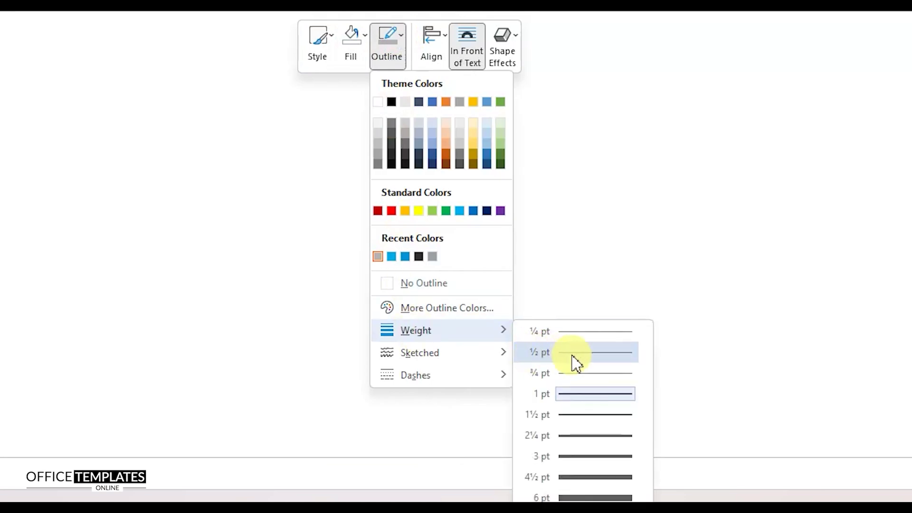
{"action": "left_click", "coordinate": [581, 354]}
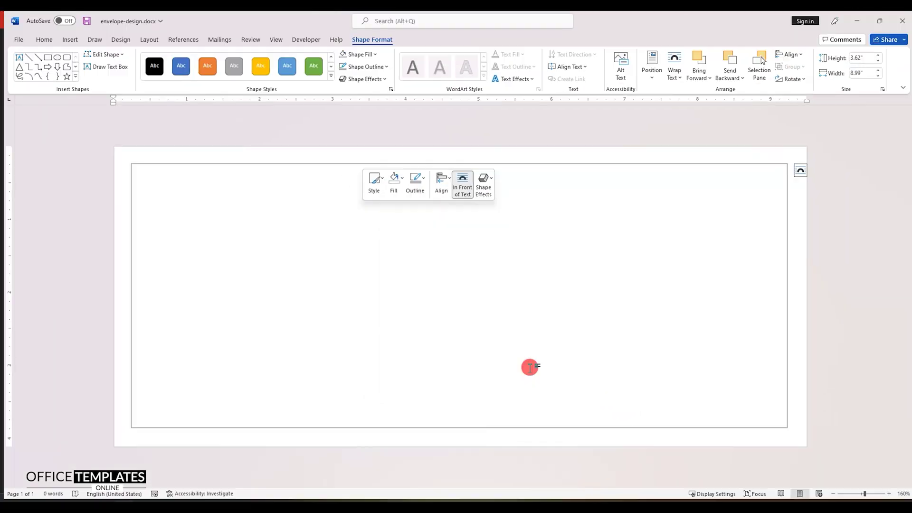
{"action": "left_click", "coordinate": [530, 368]}
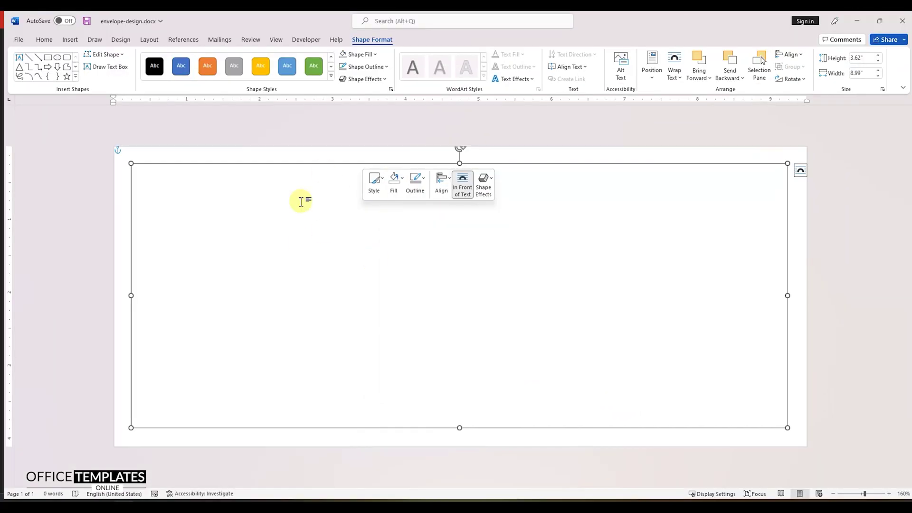
{"action": "left_click", "coordinate": [798, 228]}
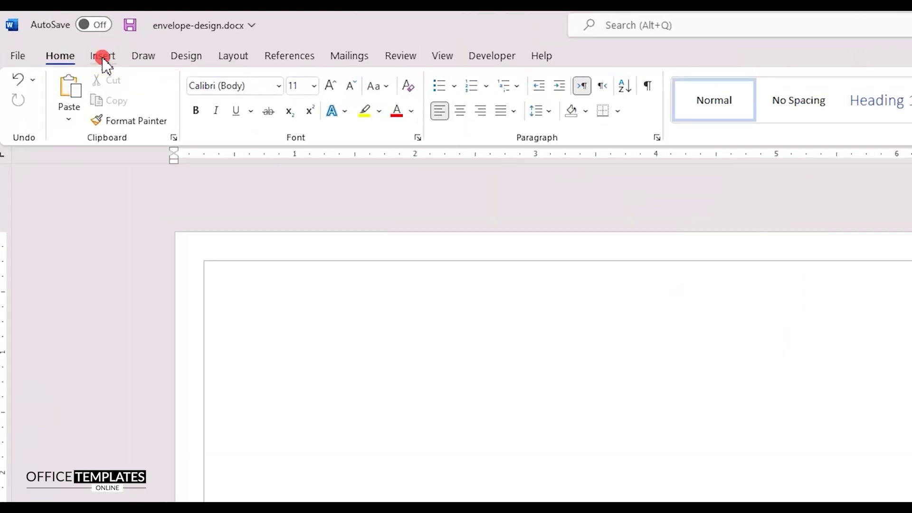
Draw a rectangle across the top-left of the envelope
{"action": "left_click", "coordinate": [70, 40]}
{"action": "left_click", "coordinate": [145, 63]}
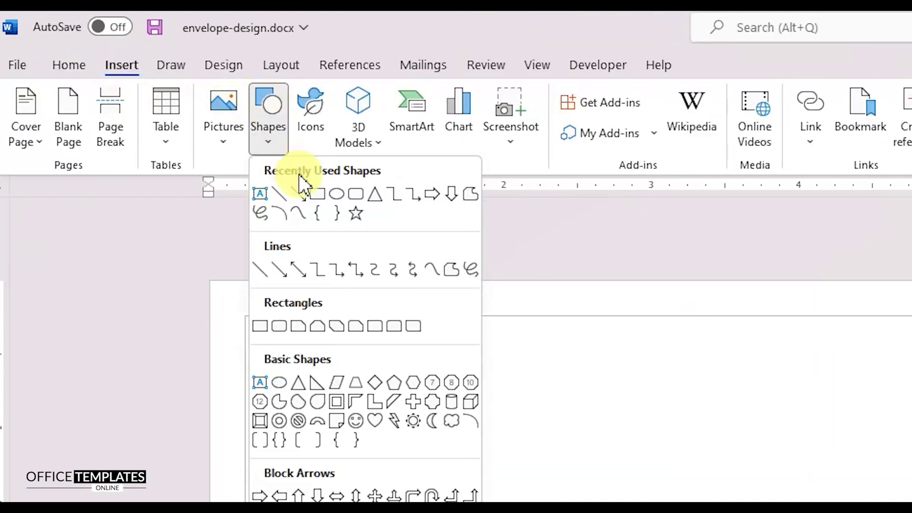
{"action": "left_click", "coordinate": [317, 194]}
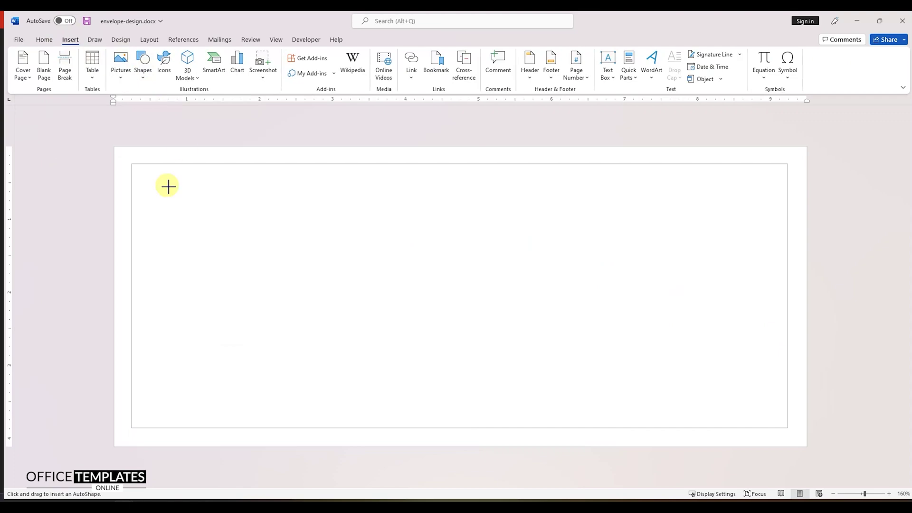
{"action": "left_click_drag", "start_coordinate": [115, 185], "coordinate": [450, 233]}
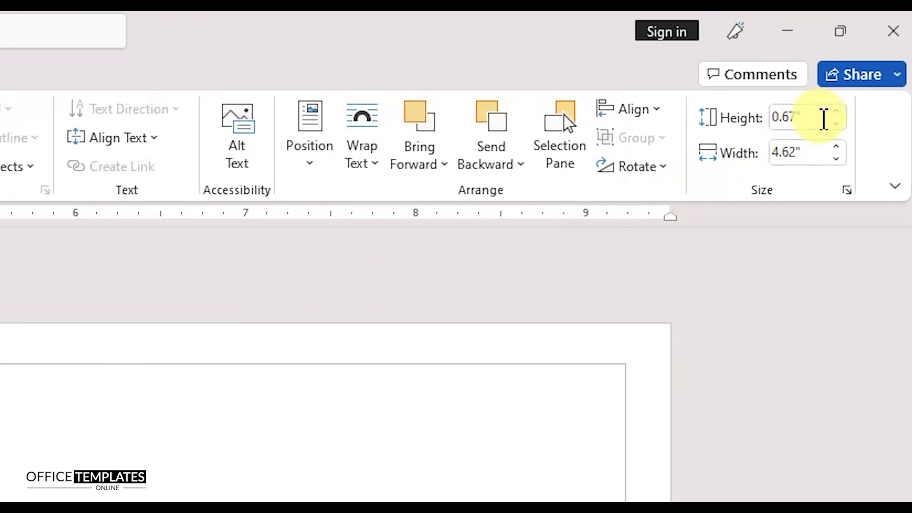
Size the bar to 0.76" tall by 5.16" wide
{"action": "left_click", "coordinate": [823, 118]}
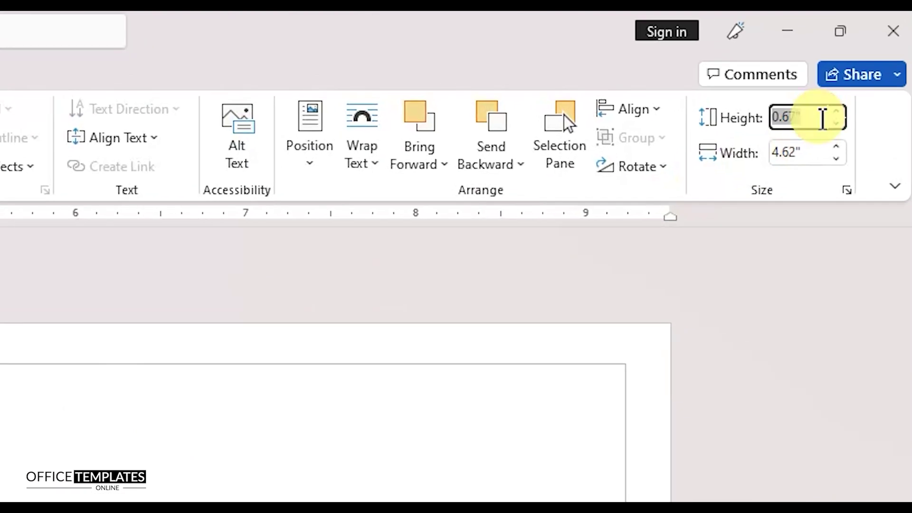
{"action": "type", "text": "0."}
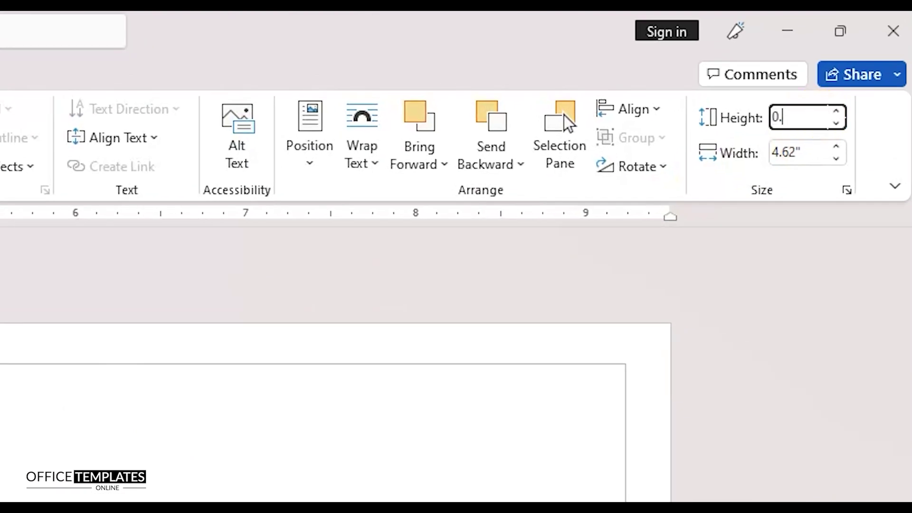
{"action": "key", "text": "Tab"}
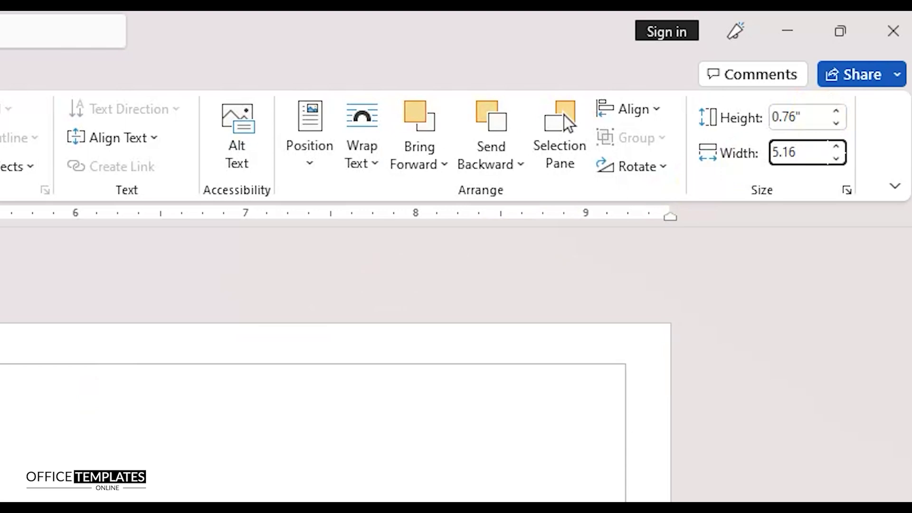
{"action": "type", "text": "5.16"}
{"action": "left_click", "coordinate": [824, 119]}
Align the bar to the page's left edge and bring up its outline colour choices
{"action": "left_click", "coordinate": [661, 114]}
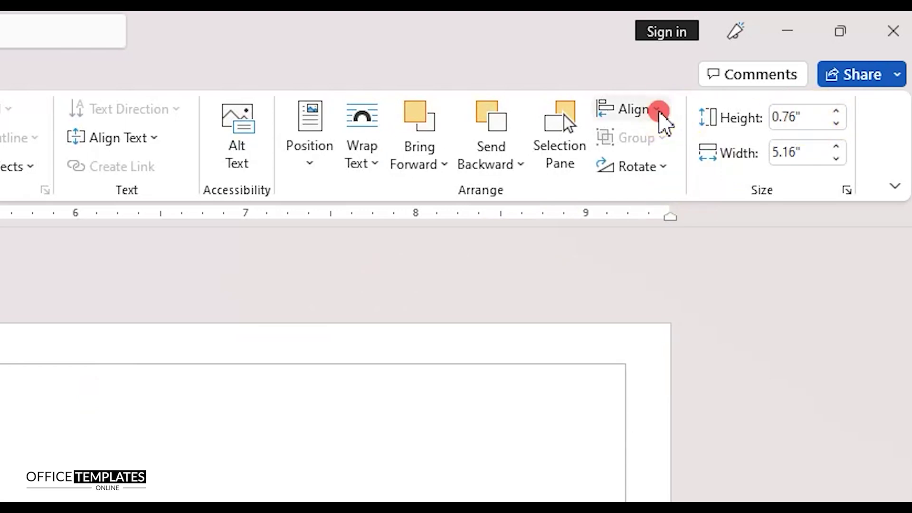
{"action": "left_click", "coordinate": [675, 140]}
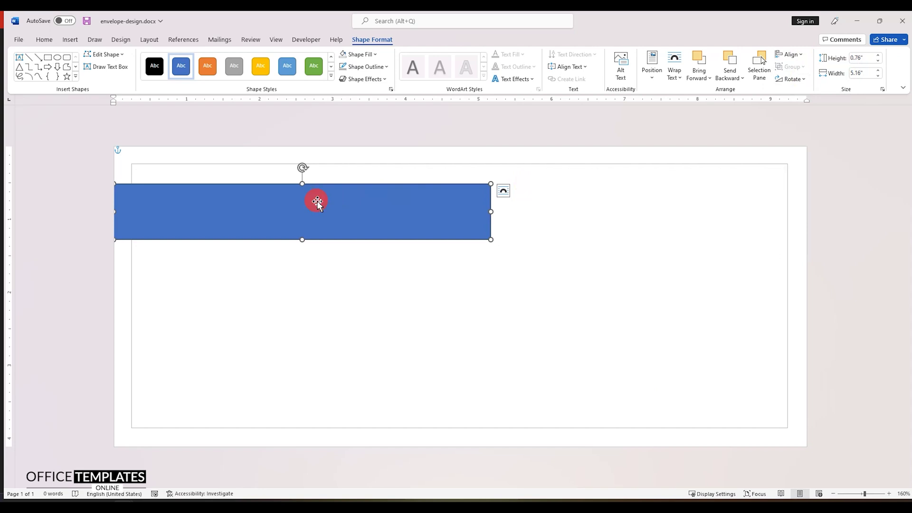
{"action": "right_click", "coordinate": [317, 202]}
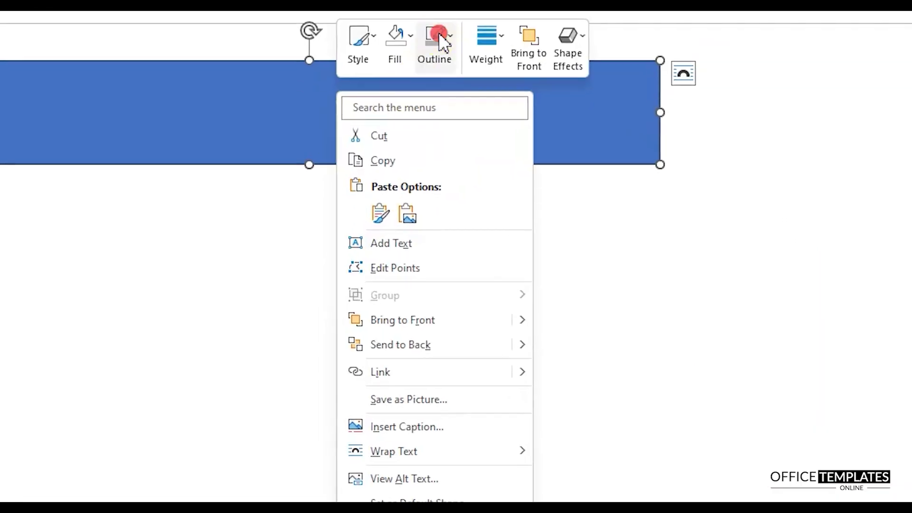
{"action": "left_click", "coordinate": [370, 177]}
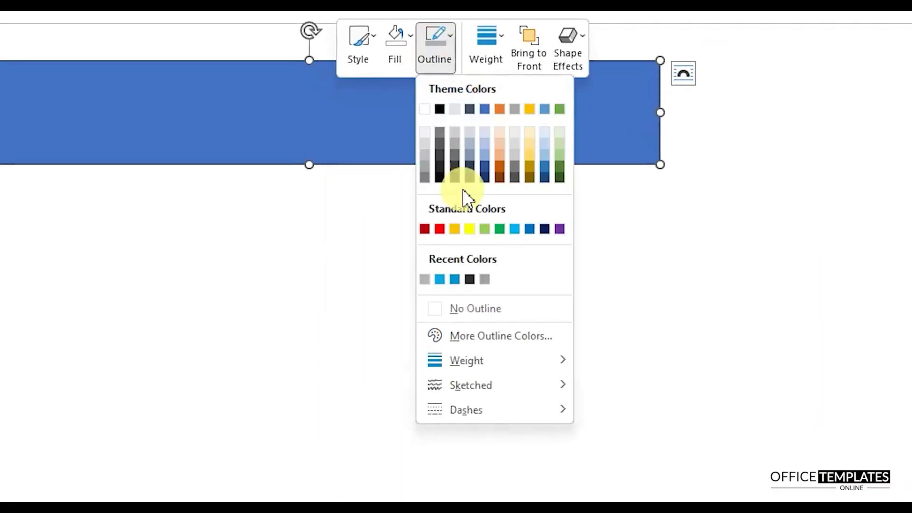
Give the bar no outline and a dark gray fill, then bring up its Edit Points option
{"action": "left_click", "coordinate": [476, 310]}
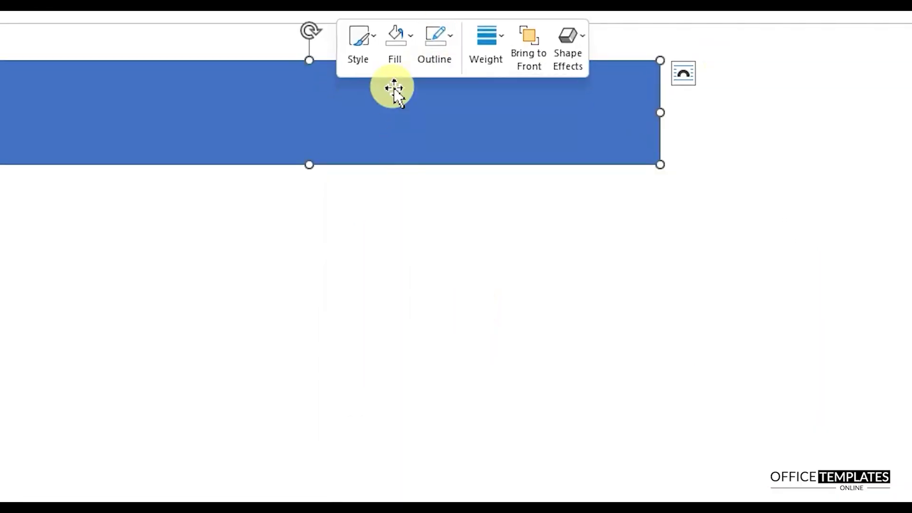
{"action": "left_click", "coordinate": [401, 42]}
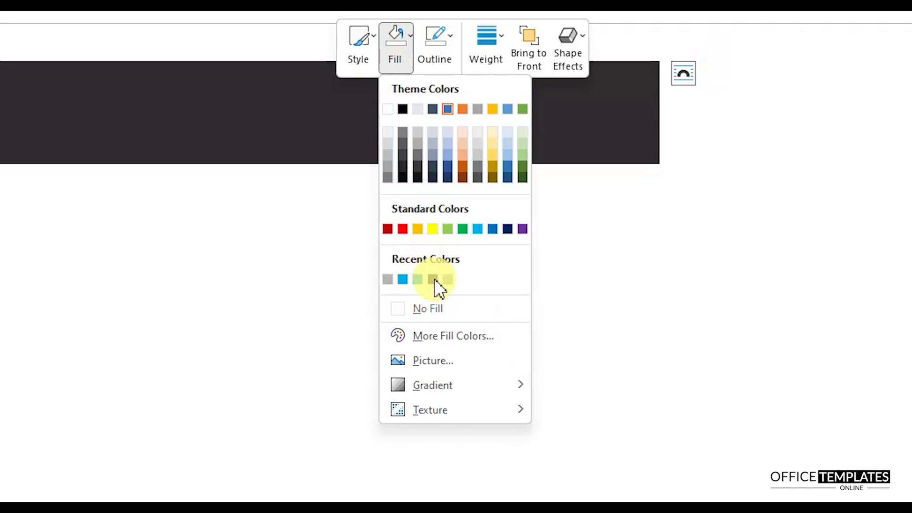
{"action": "left_click", "coordinate": [434, 281]}
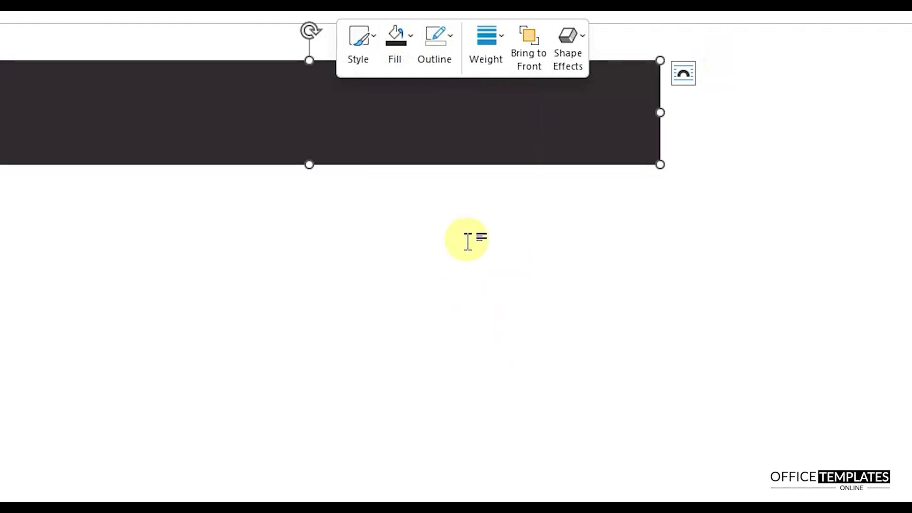
{"action": "left_click", "coordinate": [390, 95]}
{"action": "right_click", "coordinate": [391, 95]}
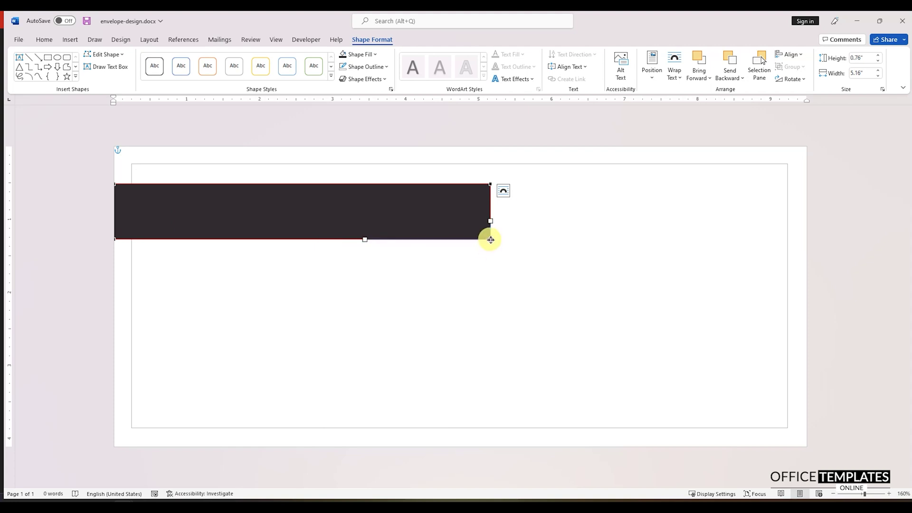
Drag the bar's bottom-right point left to cut its right end diagonally
{"action": "left_click_drag", "start_coordinate": [490, 240], "coordinate": [436, 240]}
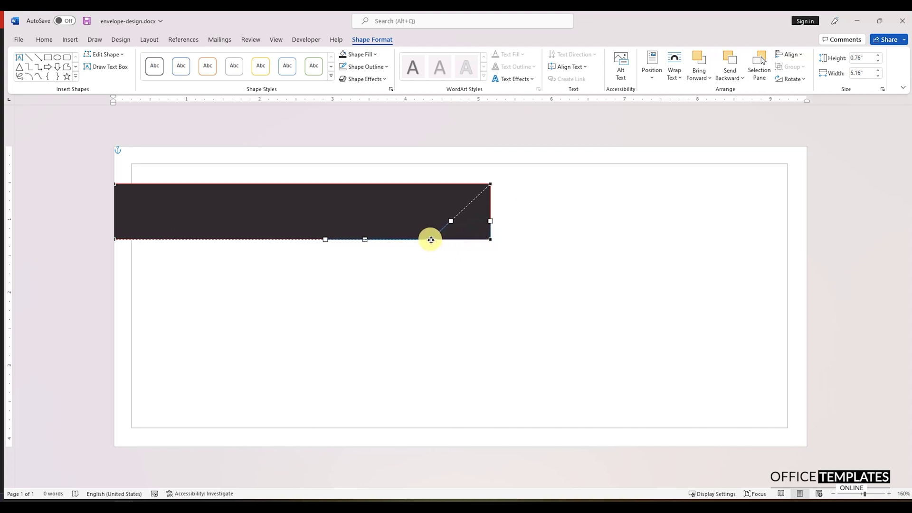
{"action": "left_click_drag", "start_coordinate": [435, 239], "coordinate": [434, 238]}
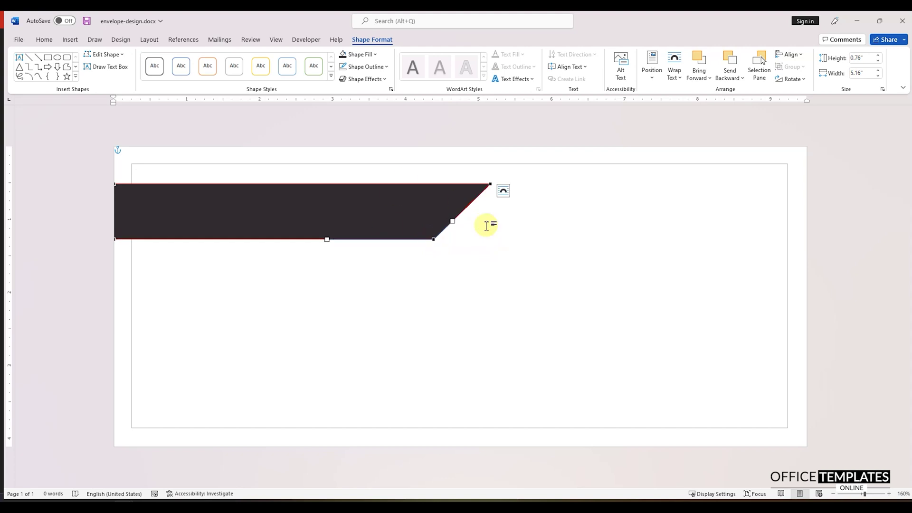
{"action": "left_click", "coordinate": [484, 245]}
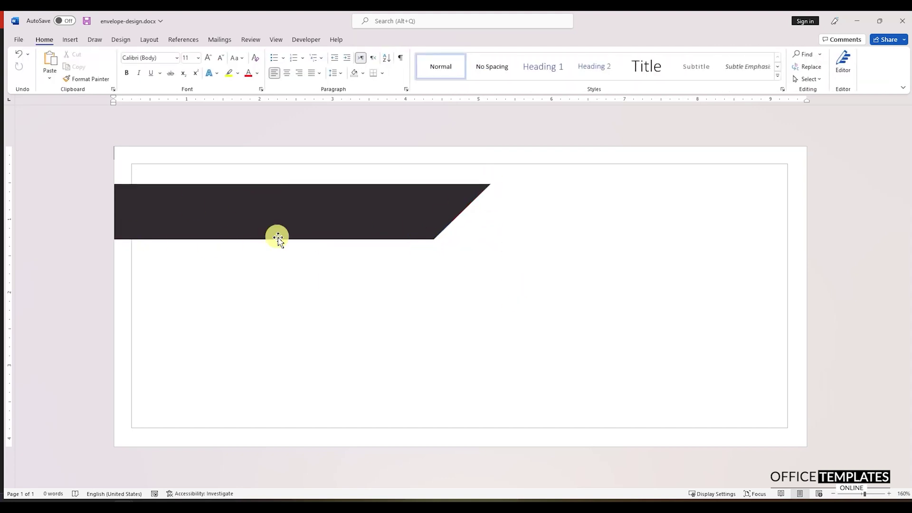
Insert the picture logo-13.svg from this device
{"action": "left_click", "coordinate": [71, 40]}
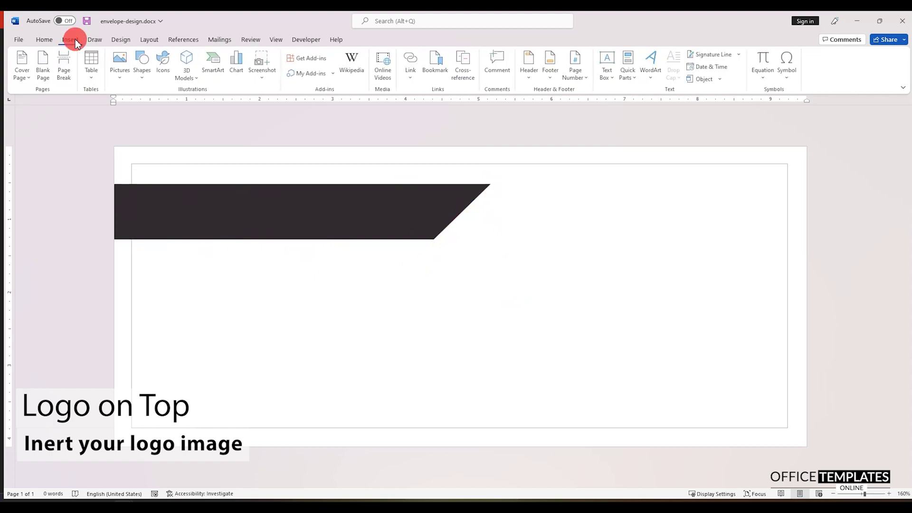
{"action": "left_click", "coordinate": [121, 62]}
{"action": "left_click", "coordinate": [147, 106]}
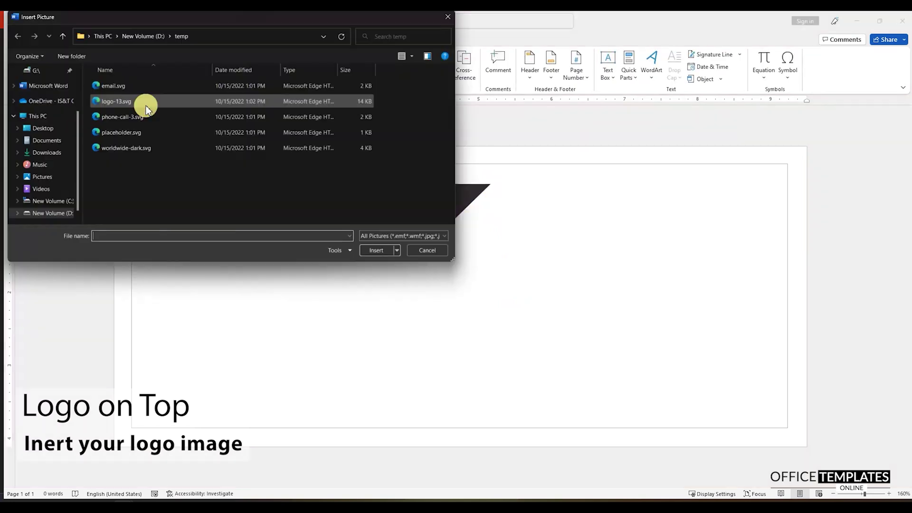
{"action": "left_click", "coordinate": [110, 101]}
{"action": "double_click", "coordinate": [109, 101]}
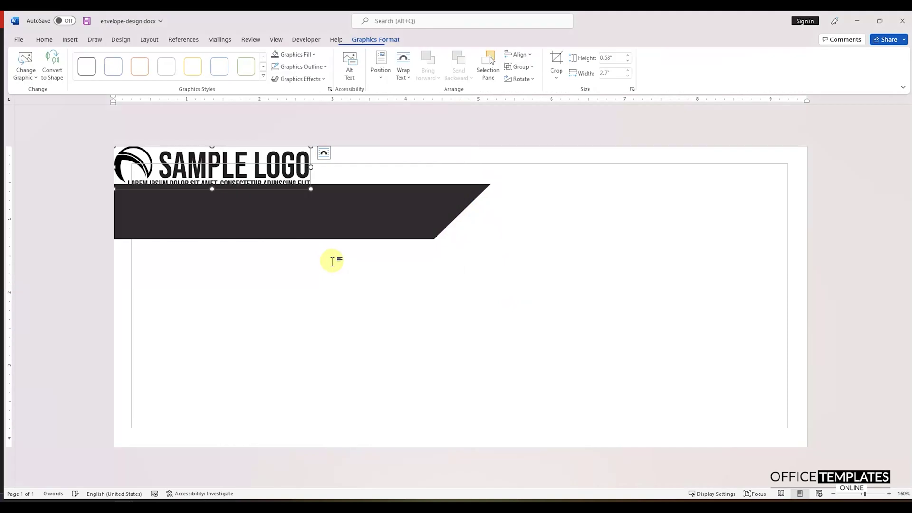
Set the logo In Front of Text, fill it white, and move it onto the dark bar
{"action": "left_click", "coordinate": [325, 155]}
{"action": "left_click", "coordinate": [394, 243]}
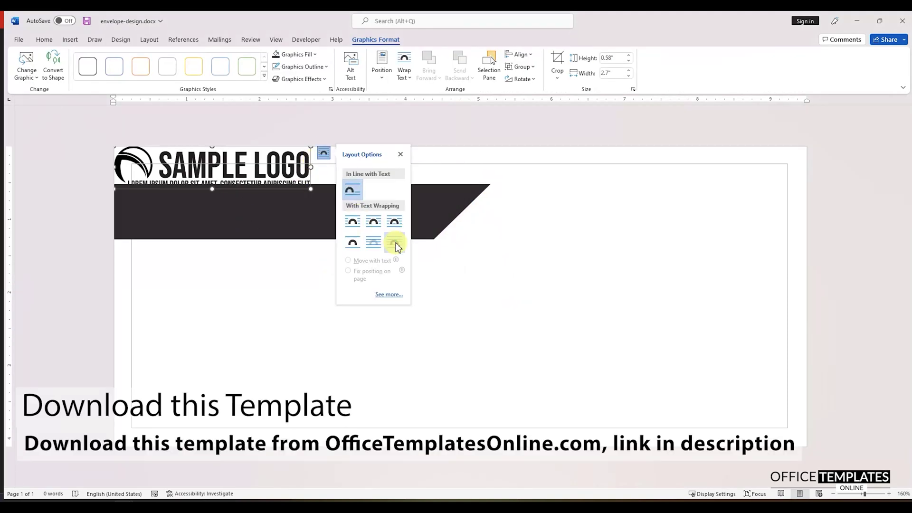
{"action": "right_click", "coordinate": [279, 174]}
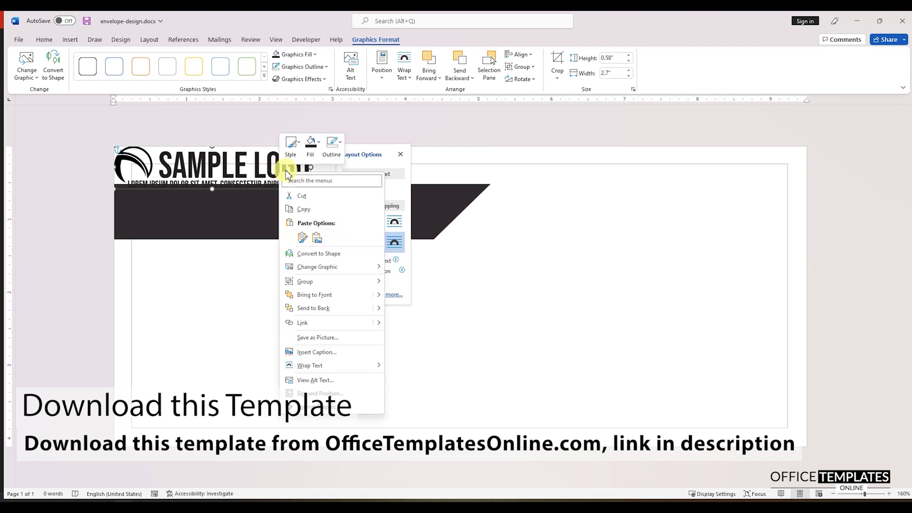
{"action": "left_click", "coordinate": [311, 148]}
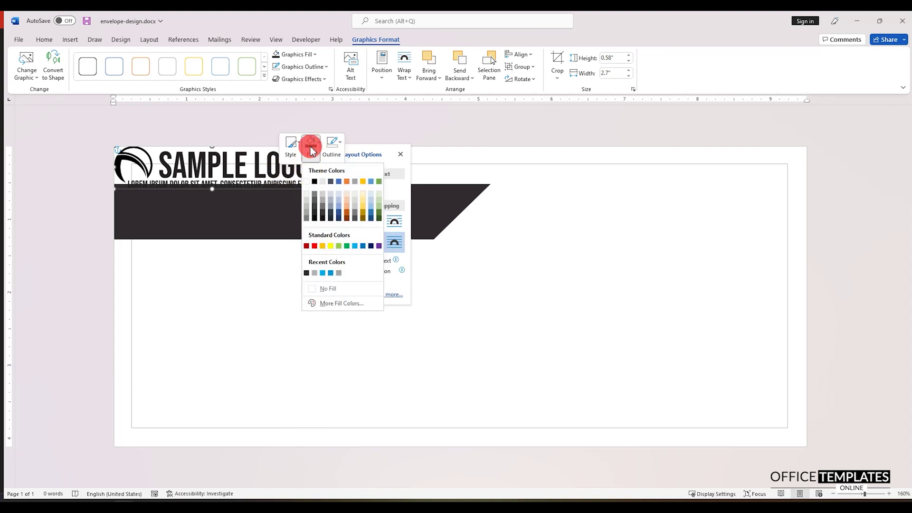
{"action": "left_click", "coordinate": [306, 181]}
{"action": "left_click_drag", "start_coordinate": [240, 171], "coordinate": [267, 212]}
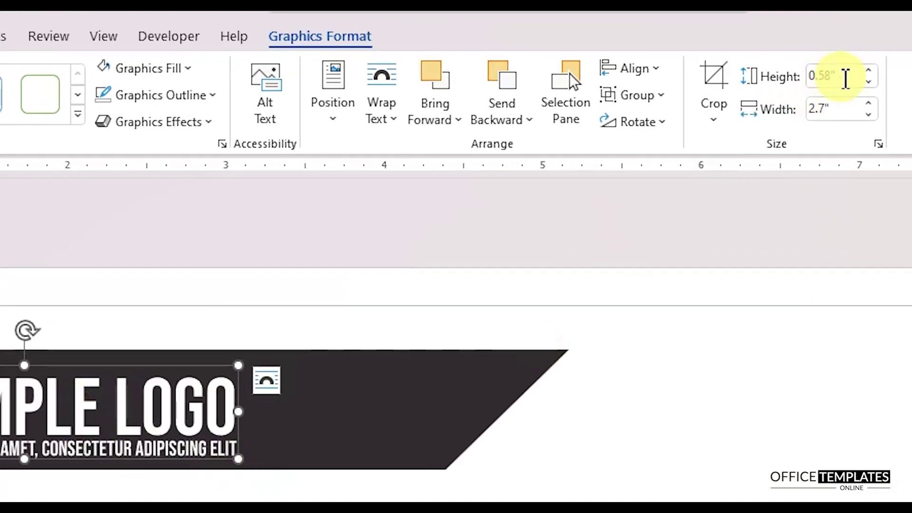
Resize the logo to 0.39" by 1.81" and nudge it into place within the header
{"action": "left_click", "coordinate": [619, 59]}
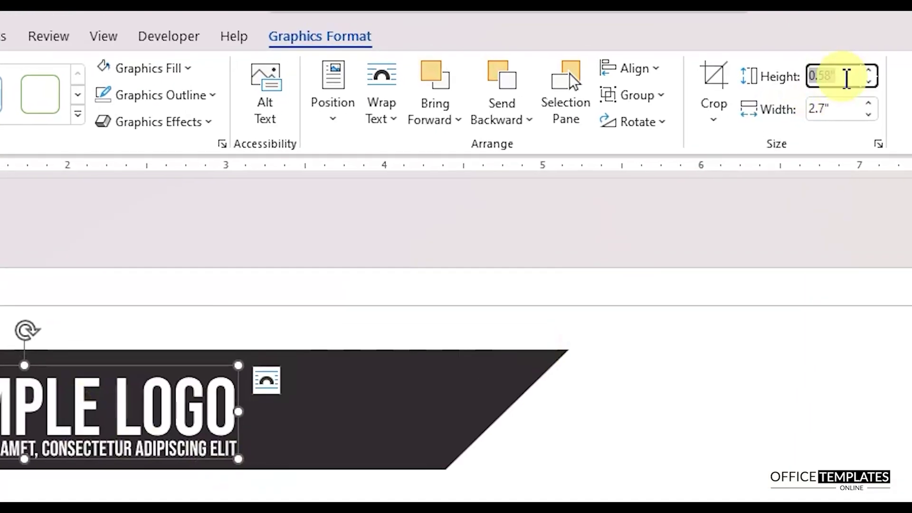
{"action": "type", "text": "0.39"}
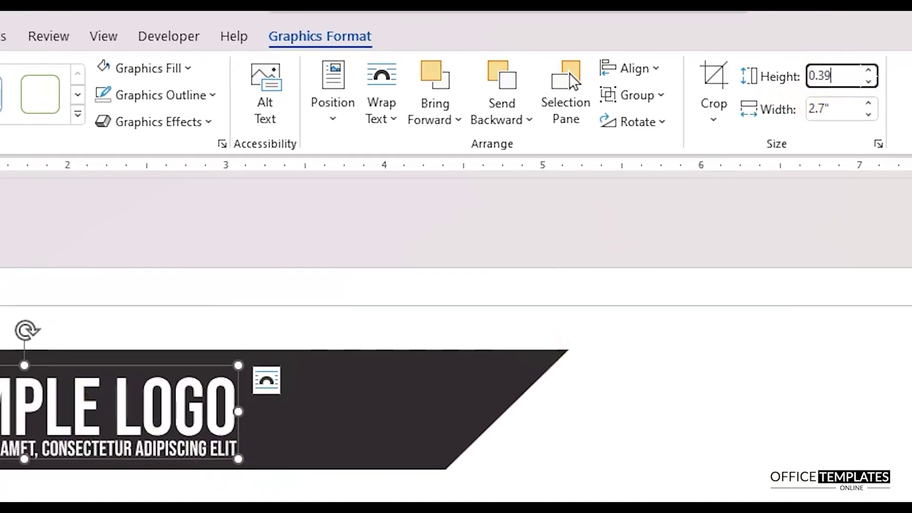
{"action": "key", "text": "Tab"}
{"action": "type", "text": "1."}
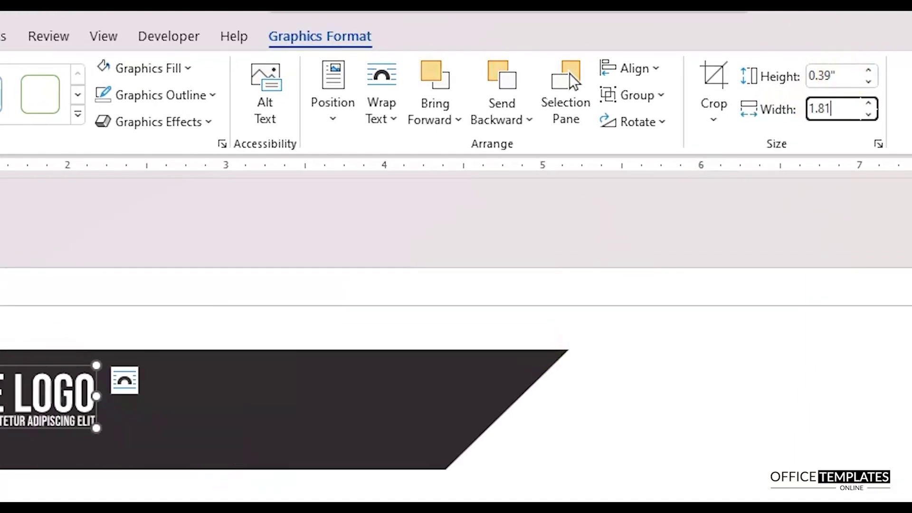
{"action": "type", "text": "81"}
{"action": "left_click", "coordinate": [846, 78]}
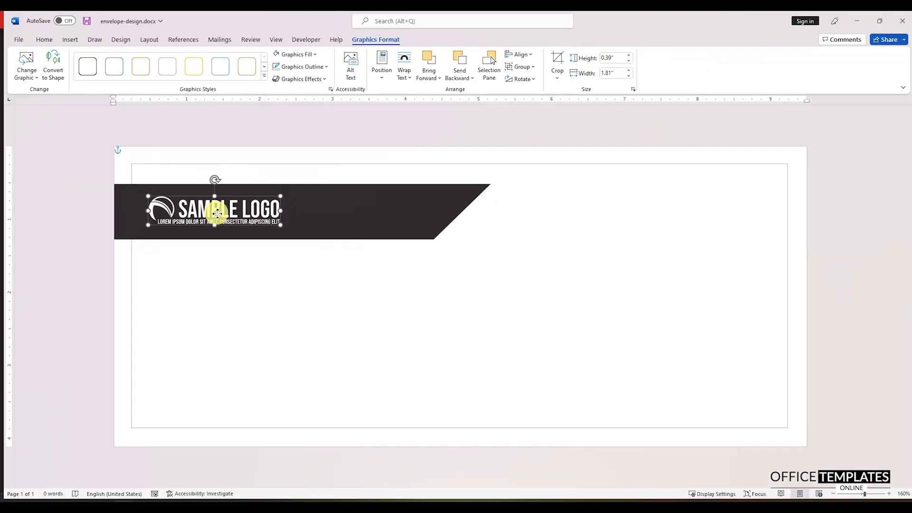
{"action": "mouse_move", "coordinate": [217, 213]}
{"action": "left_mouse_down"}
{"action": "mouse_move", "coordinate": [226, 215]}
{"action": "mouse_move", "coordinate": [204, 220]}
{"action": "left_mouse_up"}
{"action": "left_click", "coordinate": [289, 267]}
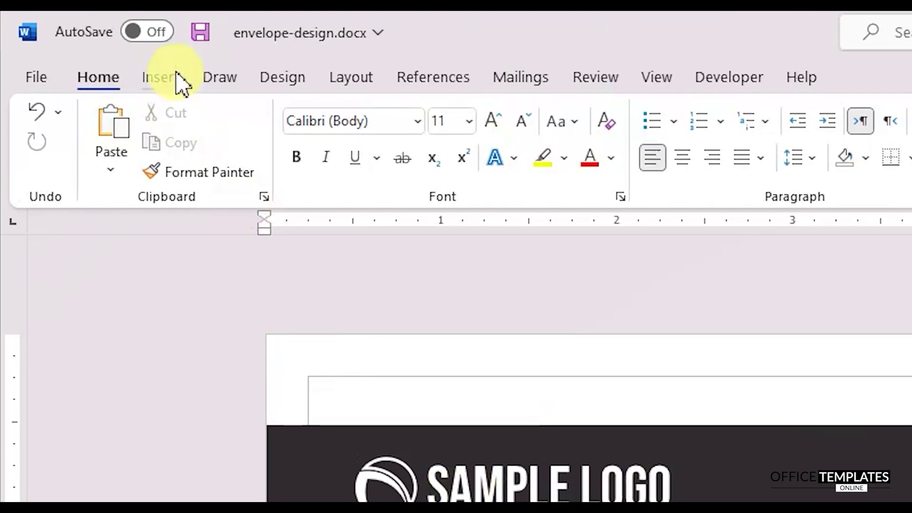
Draw a horizontal straight line below the logo header
{"action": "left_click", "coordinate": [75, 41]}
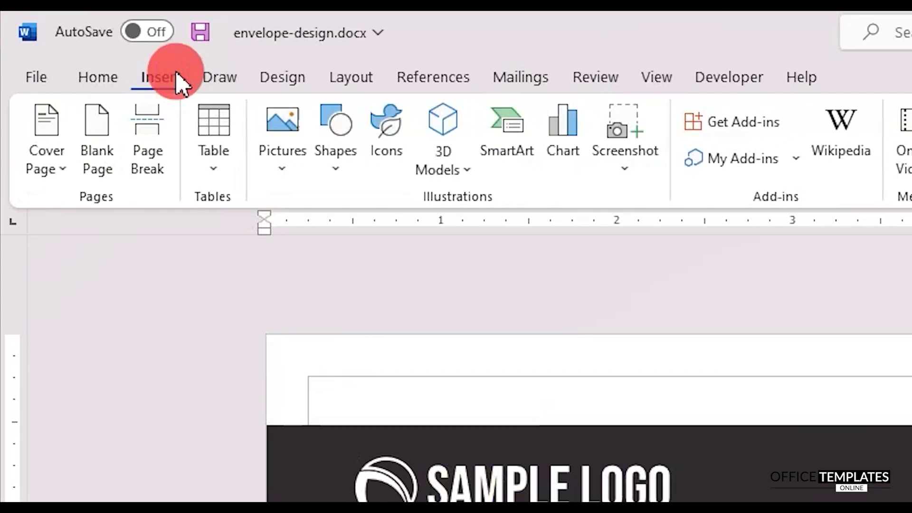
{"action": "left_click", "coordinate": [330, 143]}
{"action": "left_click", "coordinate": [353, 237]}
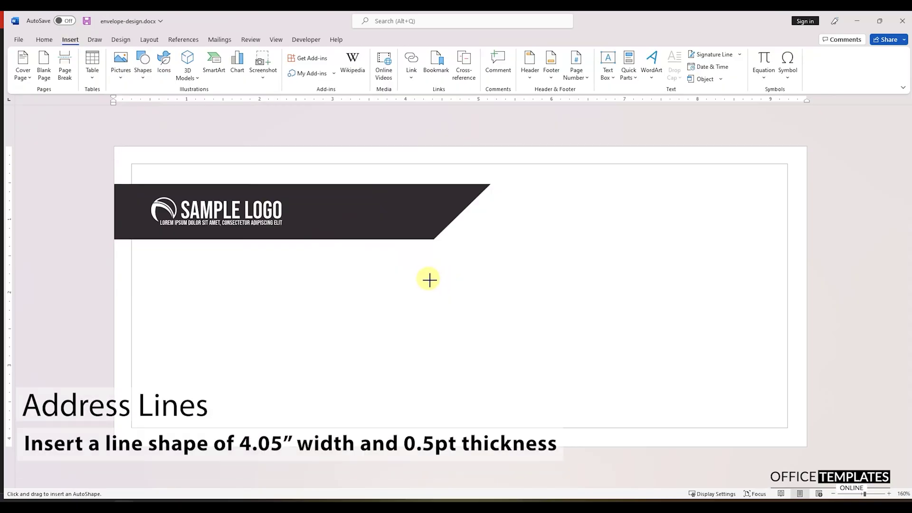
{"action": "left_click_drag", "start_coordinate": [426, 280], "coordinate": [727, 282]}
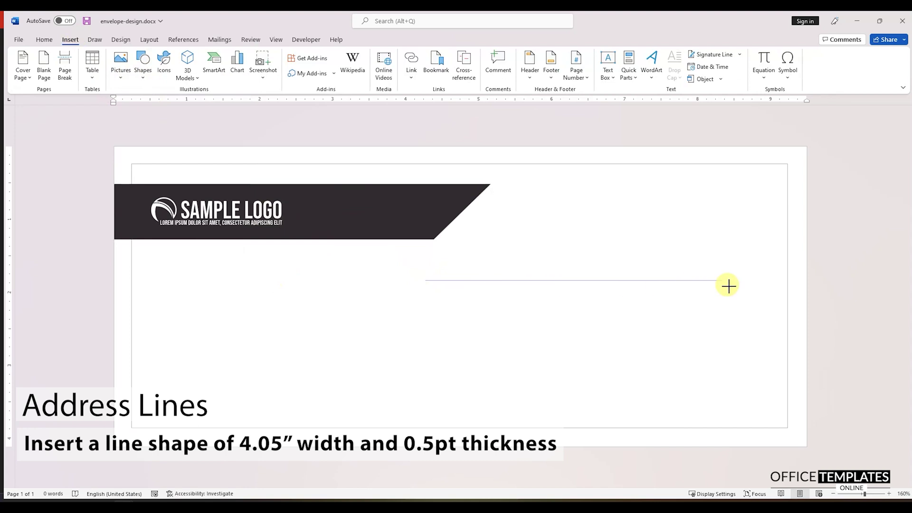
Give the line a recent outline colour and 4.05" width, then drag a copy below it
{"action": "right_click", "coordinate": [728, 281]}
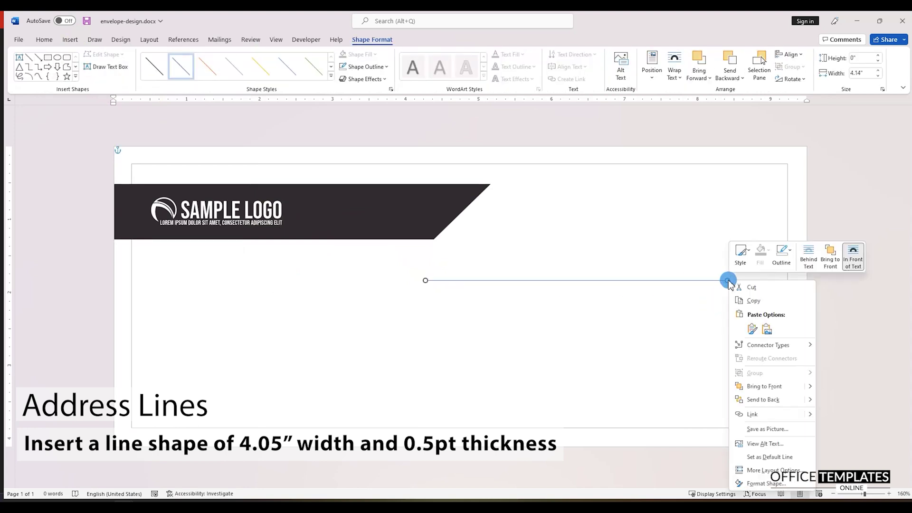
{"action": "left_click", "coordinate": [779, 252]}
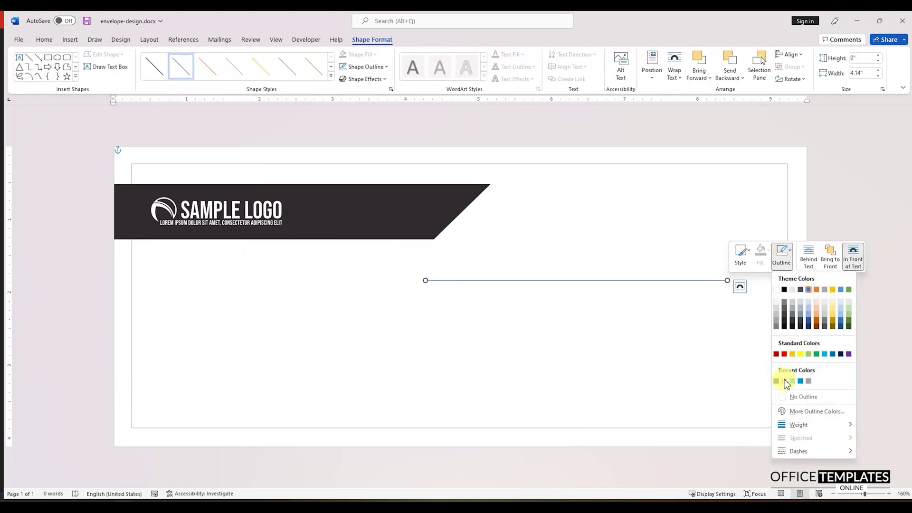
{"action": "left_click", "coordinate": [785, 381]}
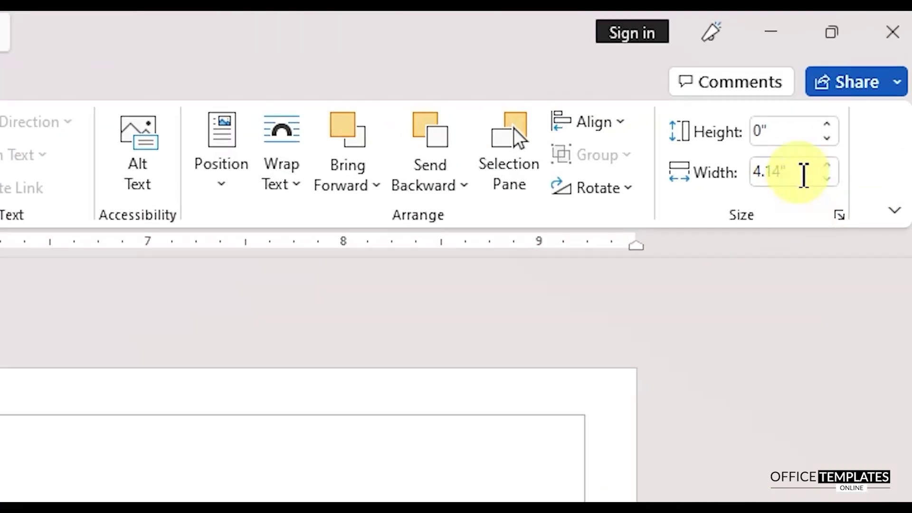
{"action": "left_click", "coordinate": [869, 74]}
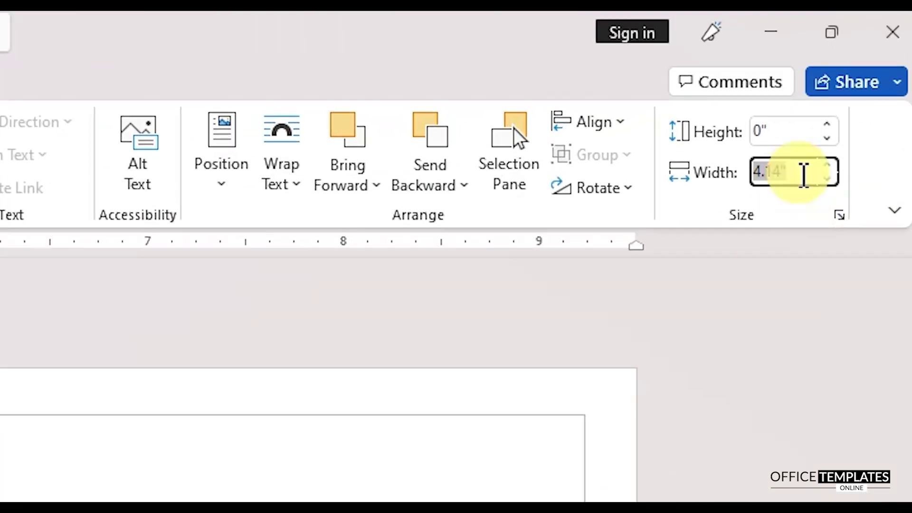
{"action": "type", "text": "4.05"}
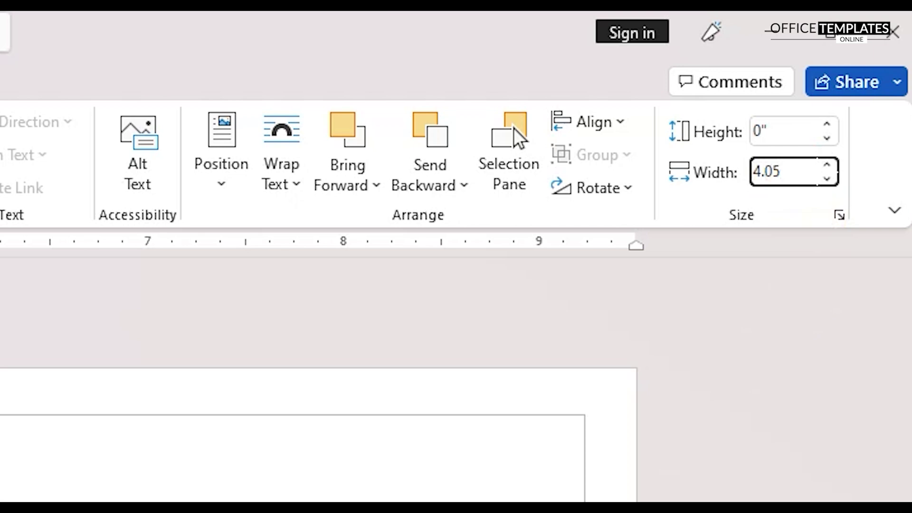
{"action": "key", "text": "Return"}
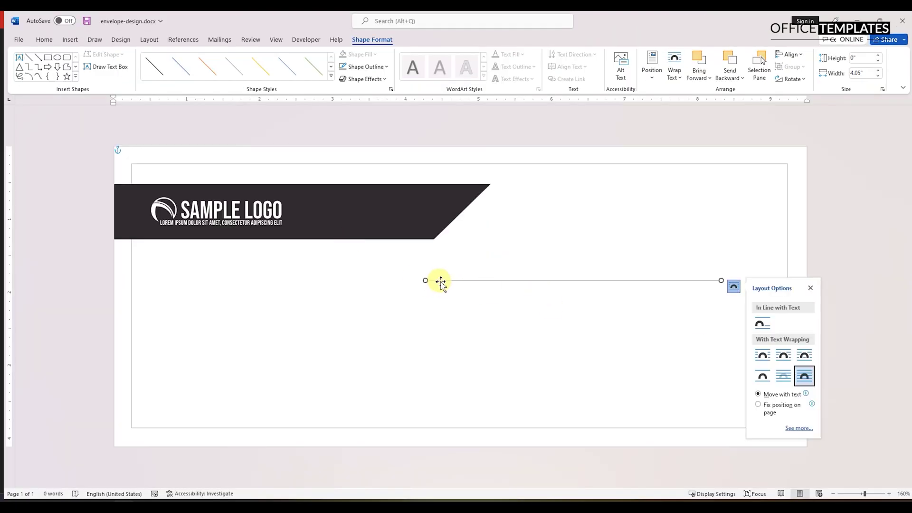
{"action": "left_click_drag", "start_coordinate": [442, 284], "coordinate": [431, 330]}
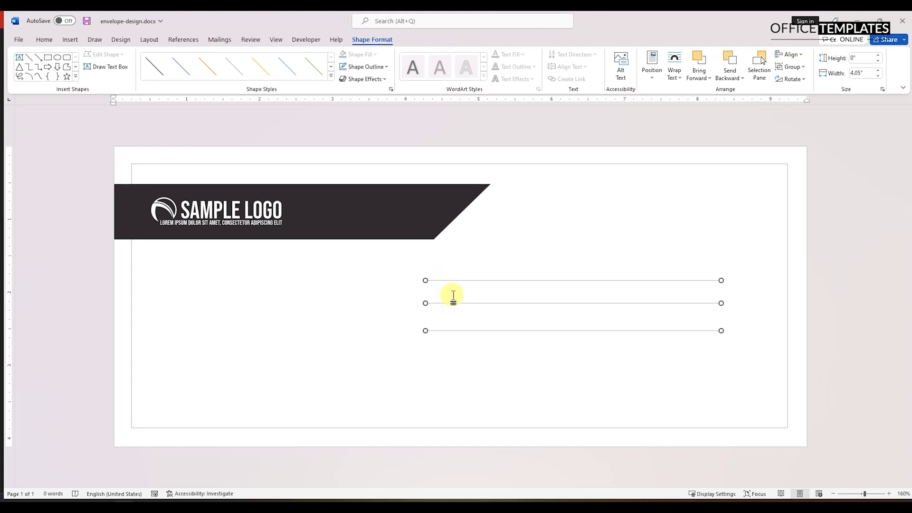
Align the three lines on their left ends and distribute them vertically
{"action": "left_click", "coordinate": [789, 54]}
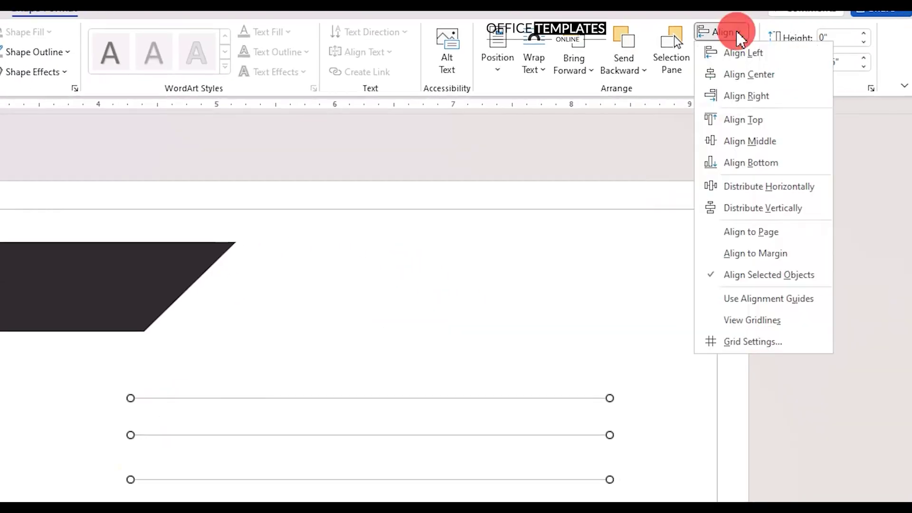
{"action": "left_click", "coordinate": [751, 53]}
{"action": "left_click", "coordinate": [737, 38]}
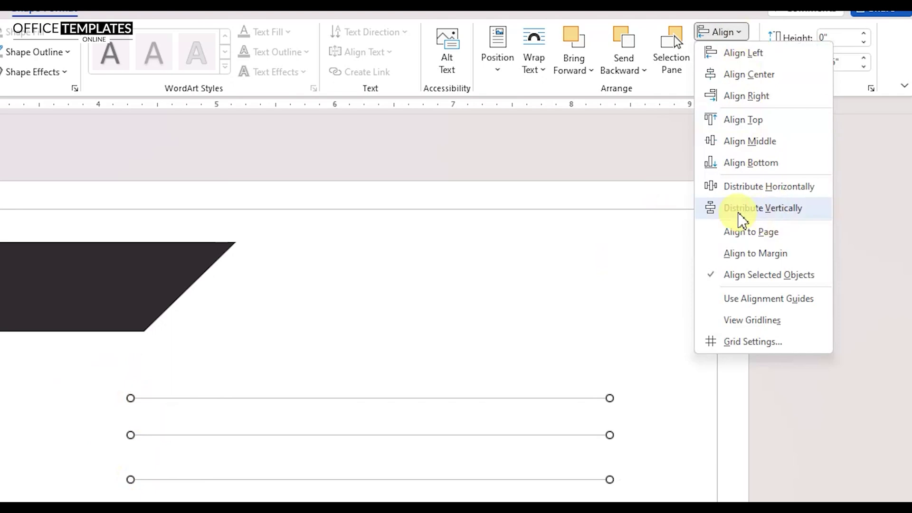
{"action": "left_click", "coordinate": [766, 209]}
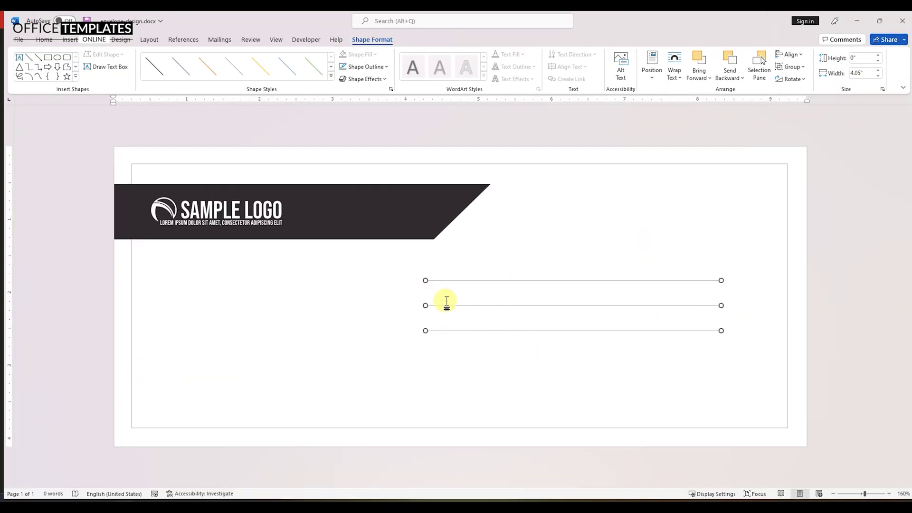
Group the three lines into one object and nudge it slightly down
{"action": "right_click", "coordinate": [427, 281]}
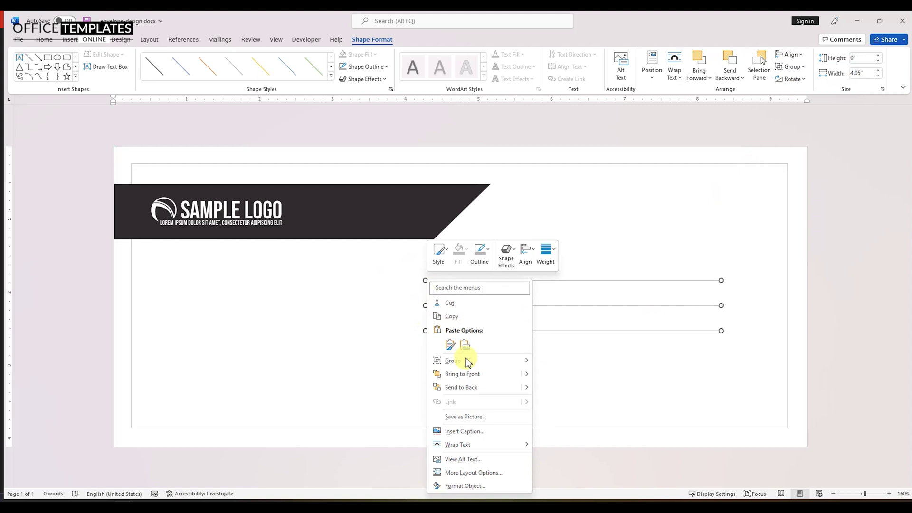
{"action": "mouse_move", "coordinate": [471, 362]}
{"action": "left_click", "coordinate": [555, 362]}
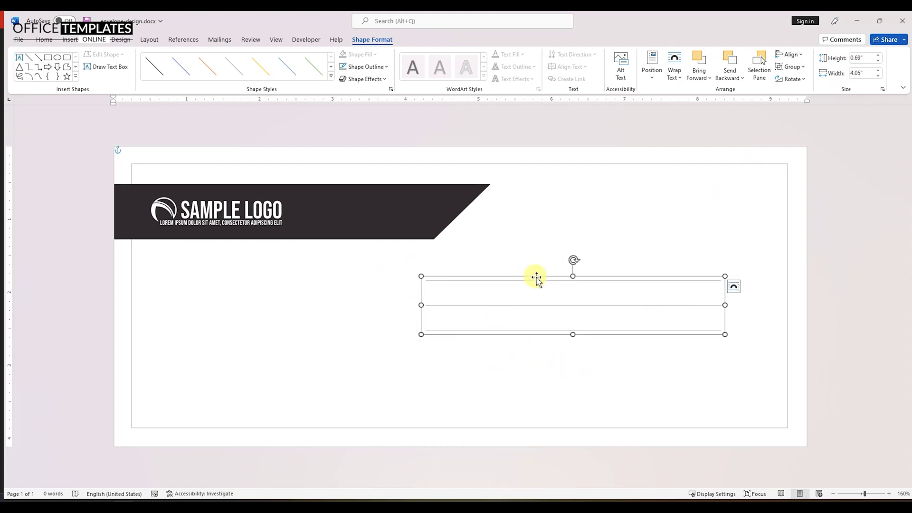
{"action": "key", "text": "Down"}
{"action": "key", "text": "Down"}
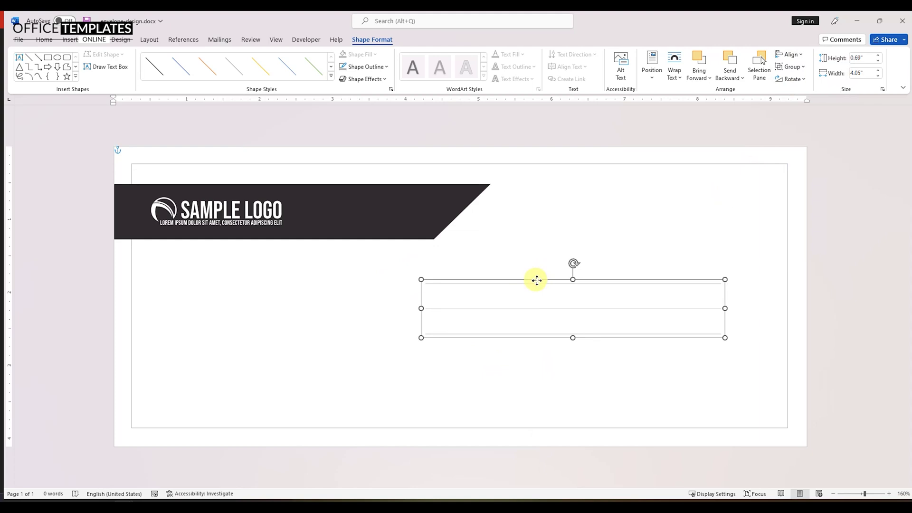
{"action": "left_click", "coordinate": [412, 351]}
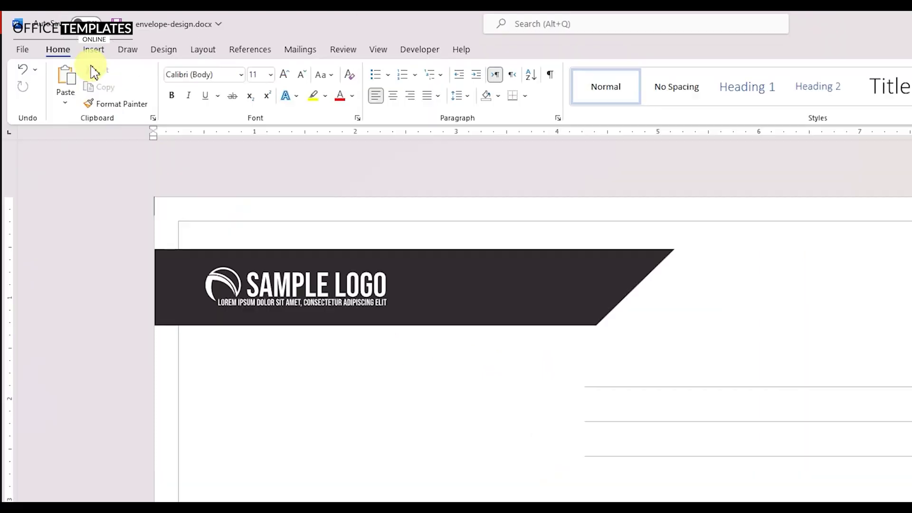
Draw a narrow text box beside the address lines, type 'To:' and remove its outline
{"action": "left_click", "coordinate": [94, 49]}
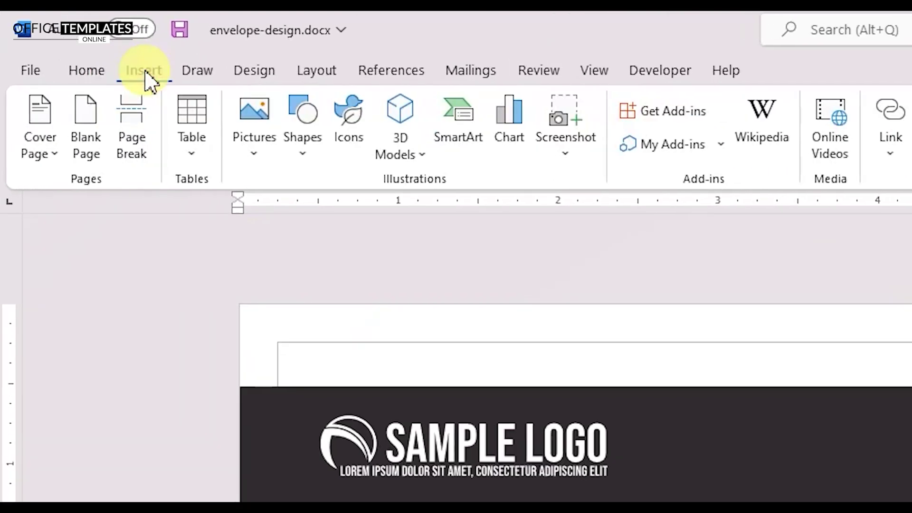
{"action": "left_click", "coordinate": [300, 139]}
{"action": "left_click", "coordinate": [296, 209]}
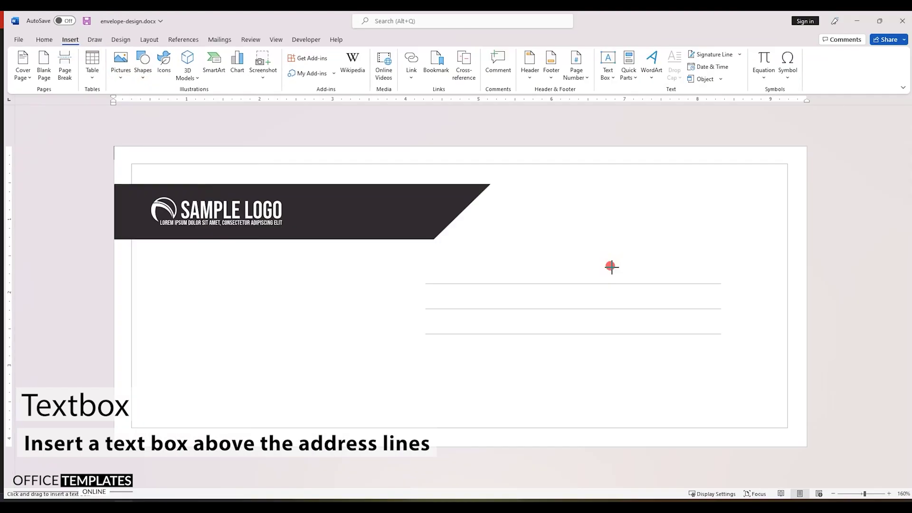
{"action": "left_click_drag", "start_coordinate": [611, 265], "coordinate": [632, 339]}
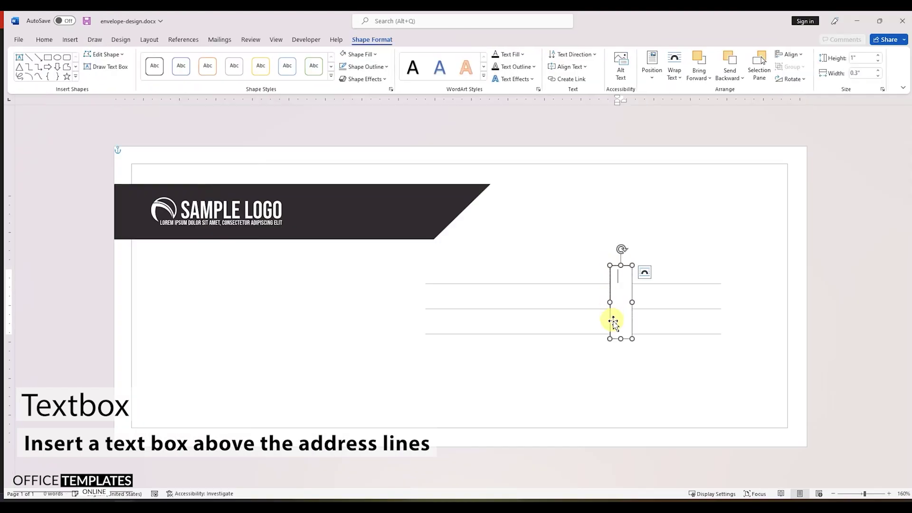
{"action": "type", "text": "To"}
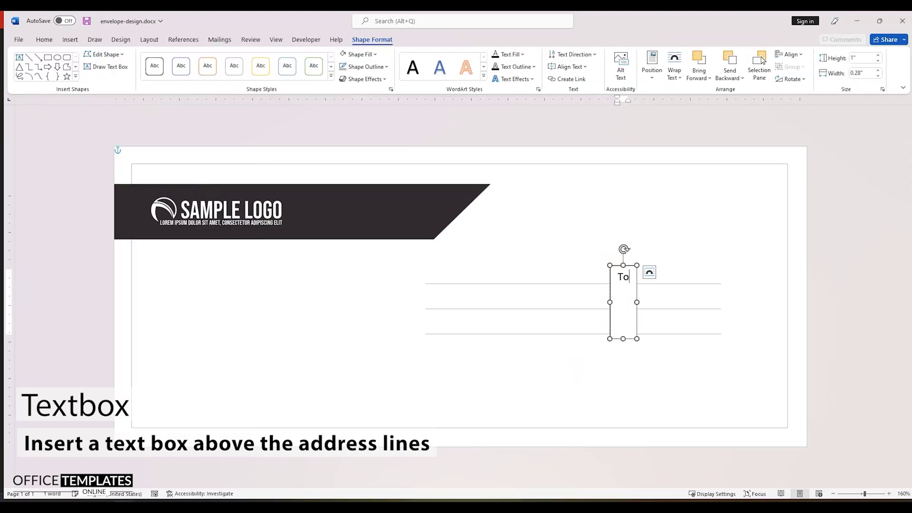
{"action": "type", "text": ":"}
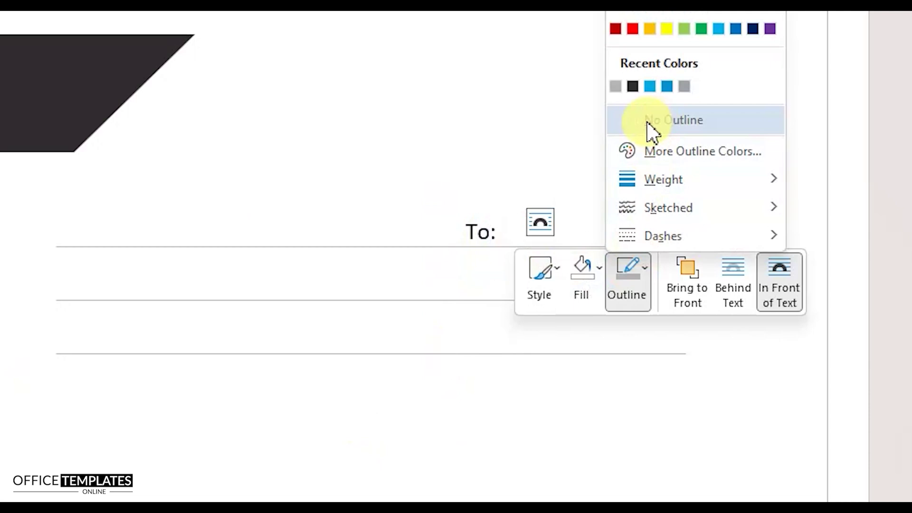
{"action": "left_click", "coordinate": [668, 128]}
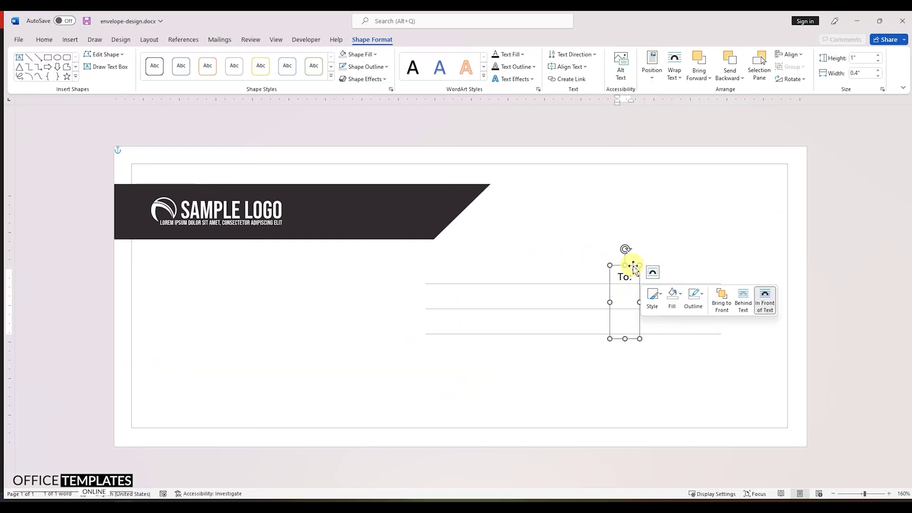
Set the To: box's left, right, top and bottom inner margins to 0"
{"action": "right_click", "coordinate": [498, 213]}
{"action": "left_click", "coordinate": [669, 489]}
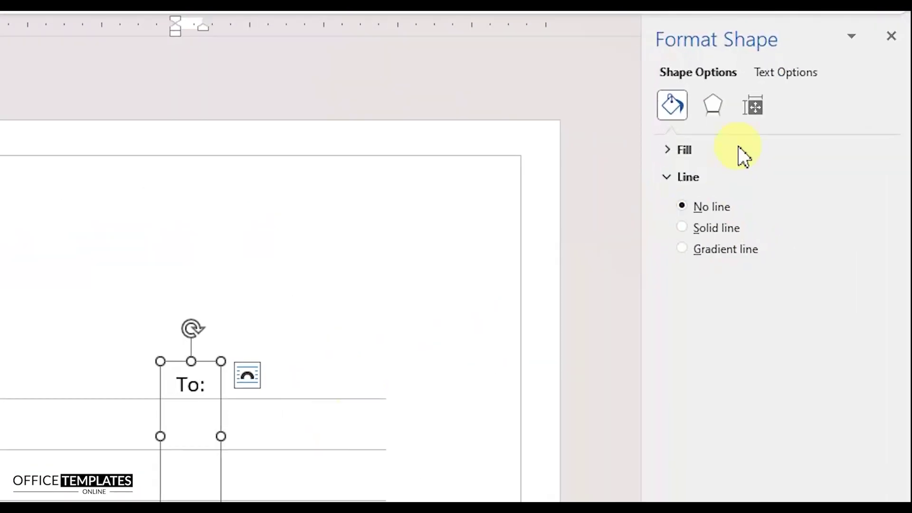
{"action": "left_click", "coordinate": [755, 108]}
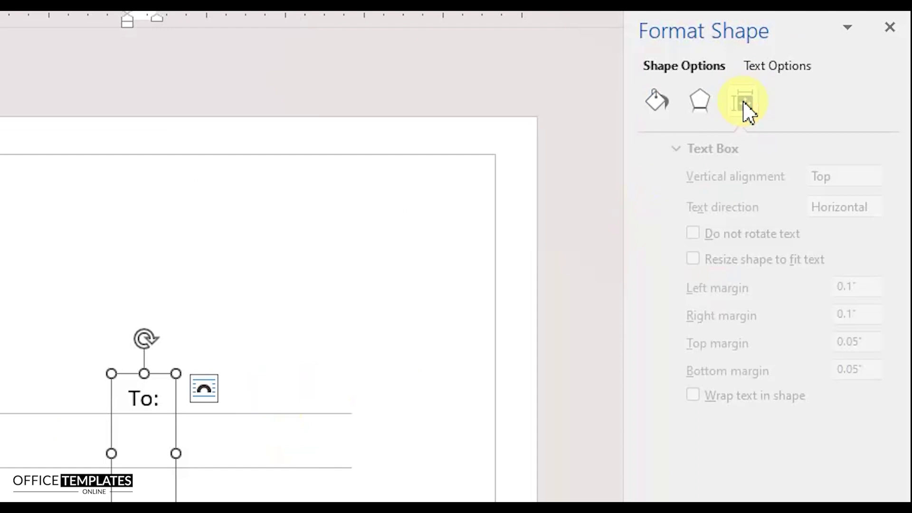
{"action": "left_click", "coordinate": [870, 292]}
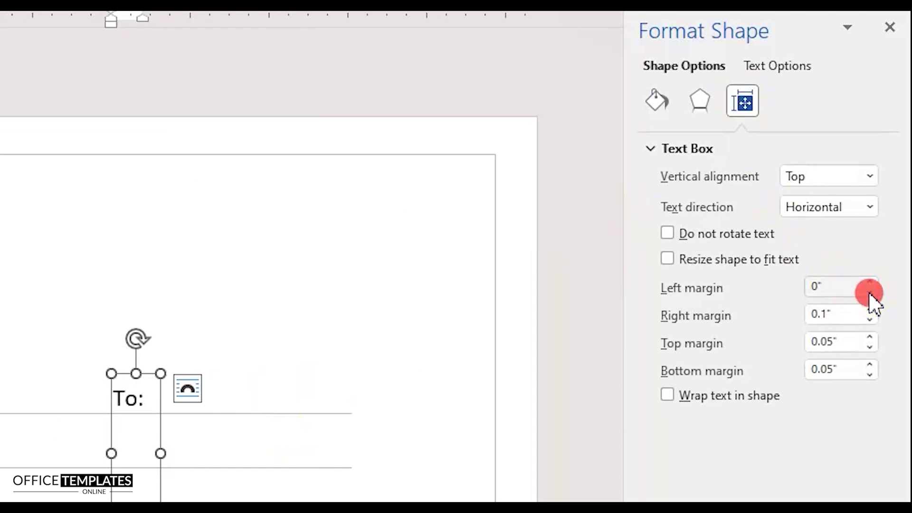
{"action": "left_click", "coordinate": [870, 320]}
{"action": "left_click", "coordinate": [870, 348]}
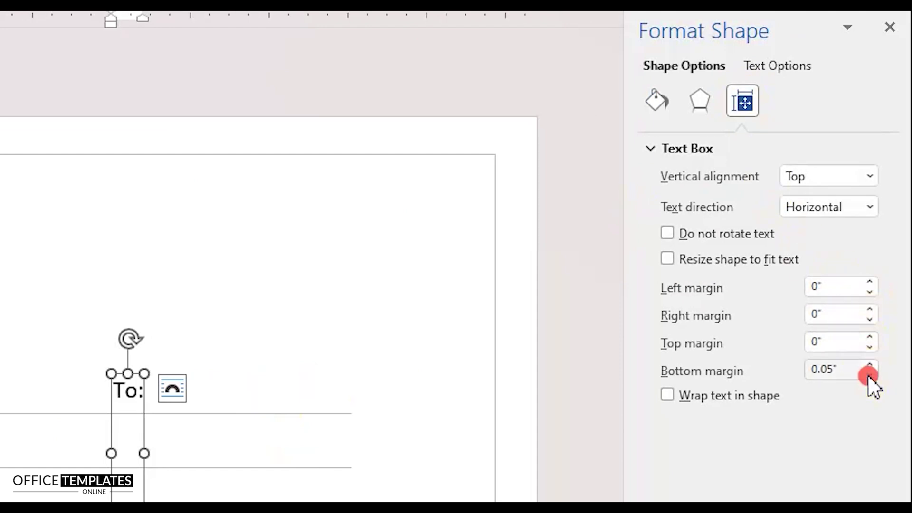
{"action": "left_click", "coordinate": [870, 376]}
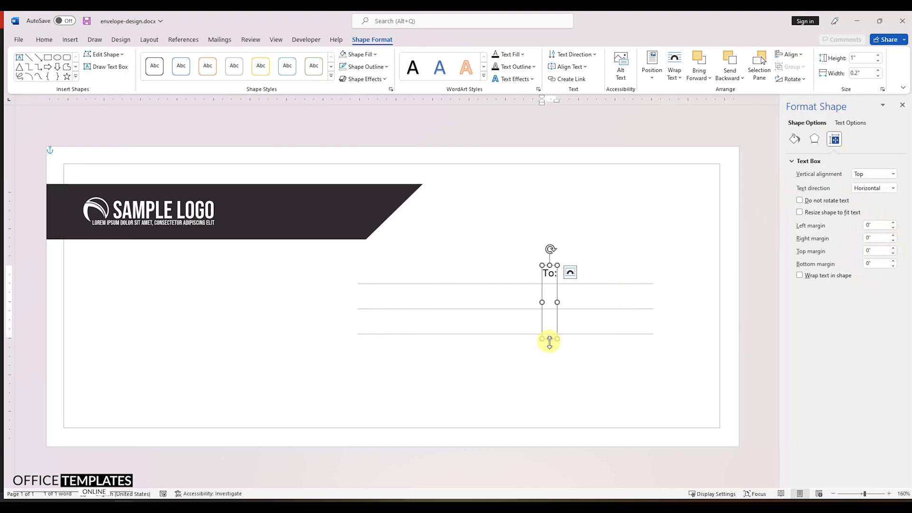
Move the To: box to the right end of the top address line
{"action": "left_click", "coordinate": [444, 377]}
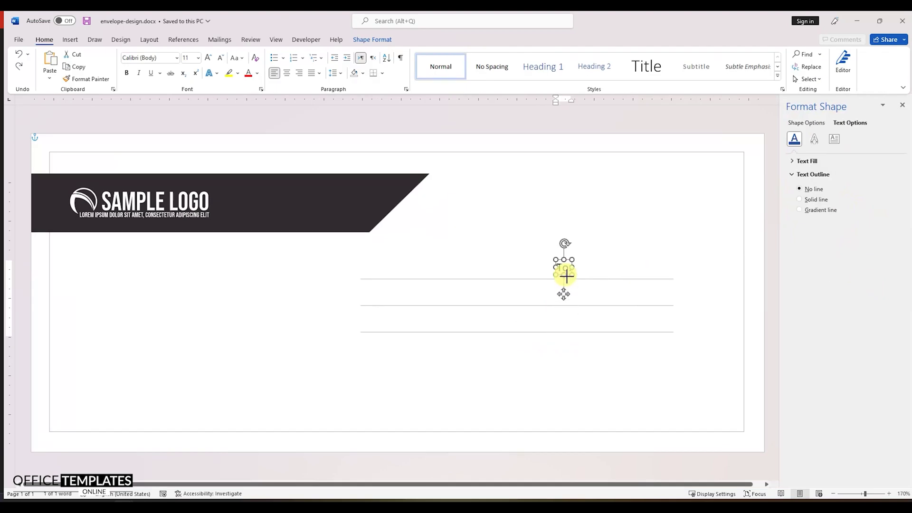
{"action": "left_click_drag", "start_coordinate": [566, 295], "coordinate": [669, 293]}
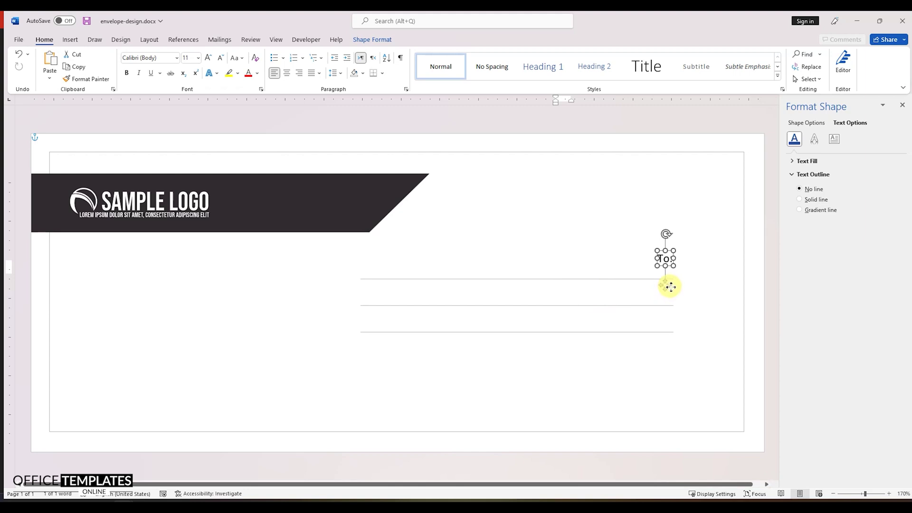
{"action": "left_click", "coordinate": [715, 316]}
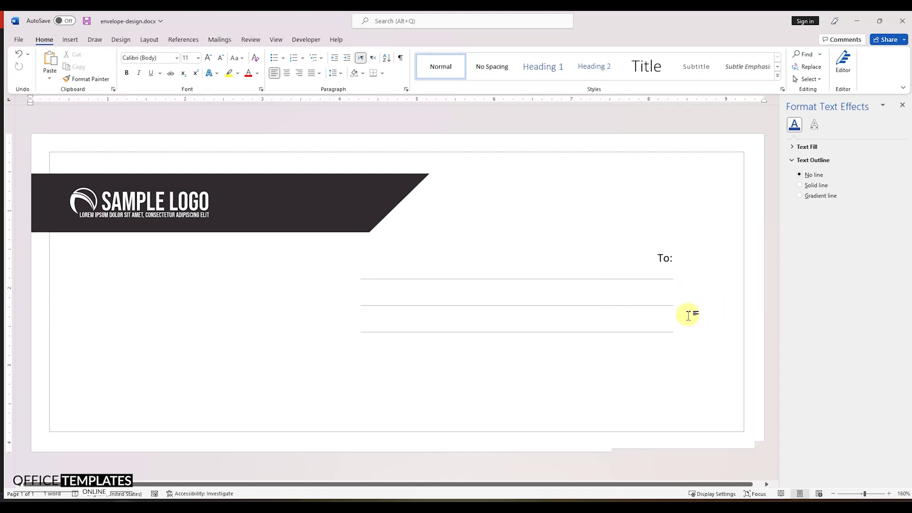
{"action": "scroll", "coordinate": [689, 316], "scroll_direction": "down", "scroll_amount": 1}
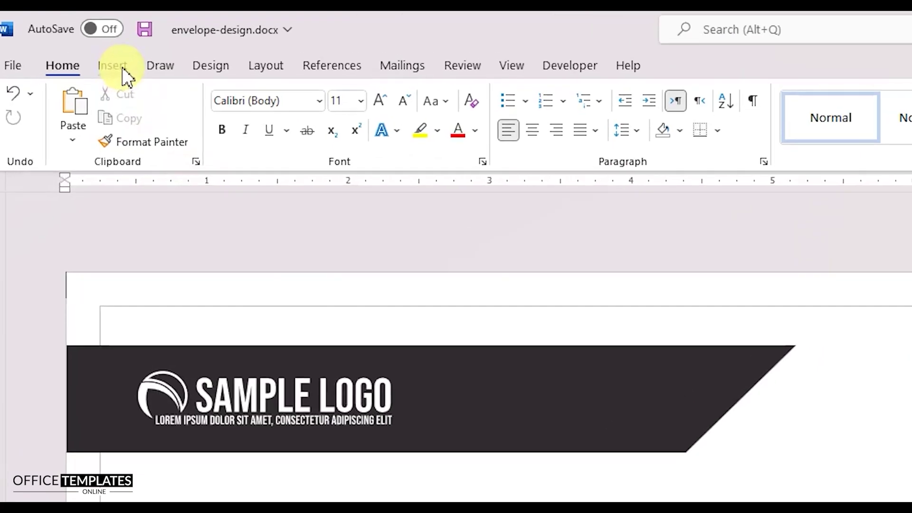
Draw a long horizontal line below the address lines
{"action": "left_click", "coordinate": [75, 41]}
{"action": "left_click", "coordinate": [140, 78]}
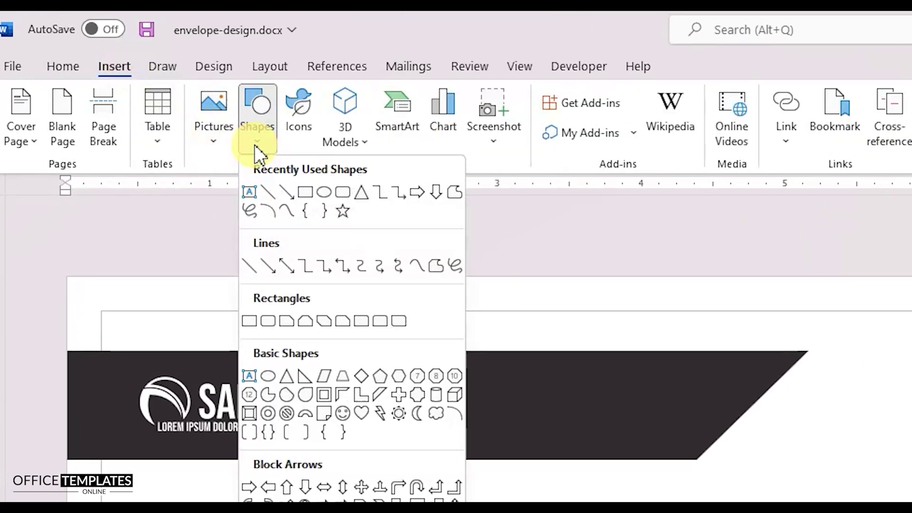
{"action": "left_click", "coordinate": [271, 197]}
{"action": "left_click_drag", "start_coordinate": [184, 370], "coordinate": [602, 369]}
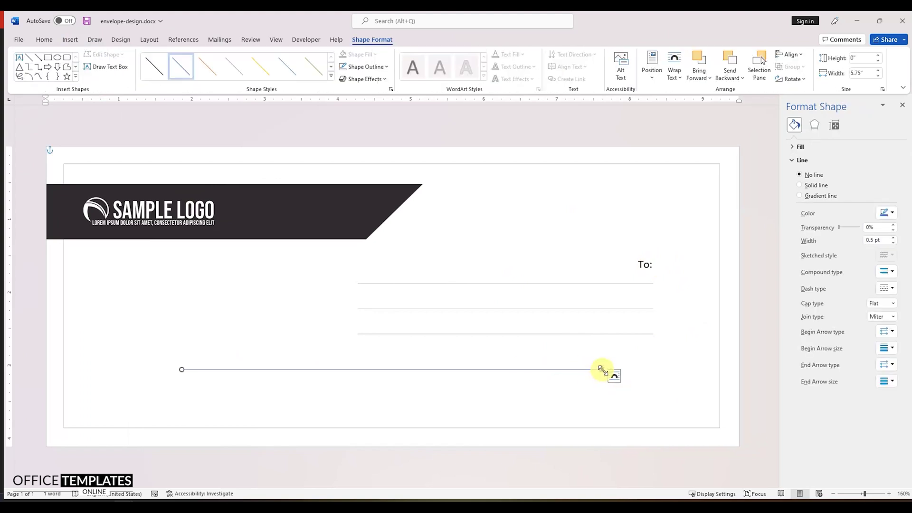
Make the line 24 pt thick and light blue in Format Shape
{"action": "right_click", "coordinate": [603, 371]}
{"action": "left_click", "coordinate": [643, 365]}
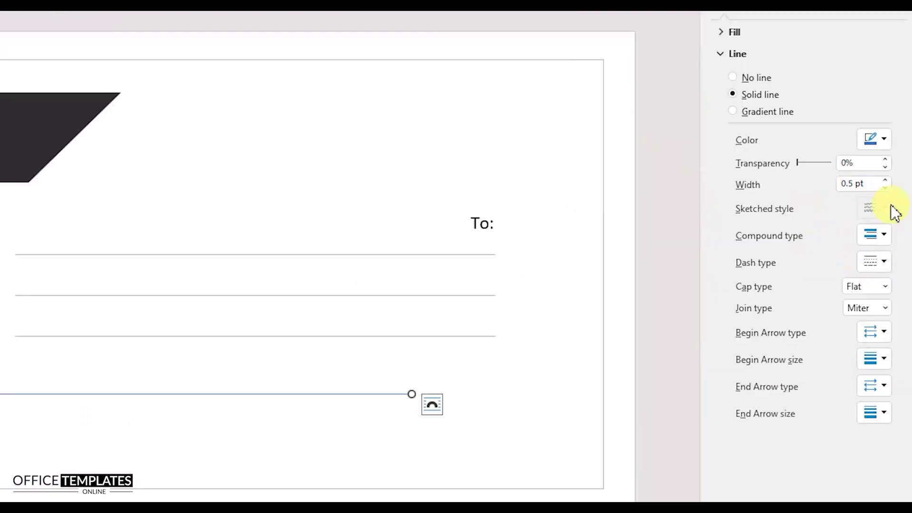
{"action": "left_click", "coordinate": [871, 242]}
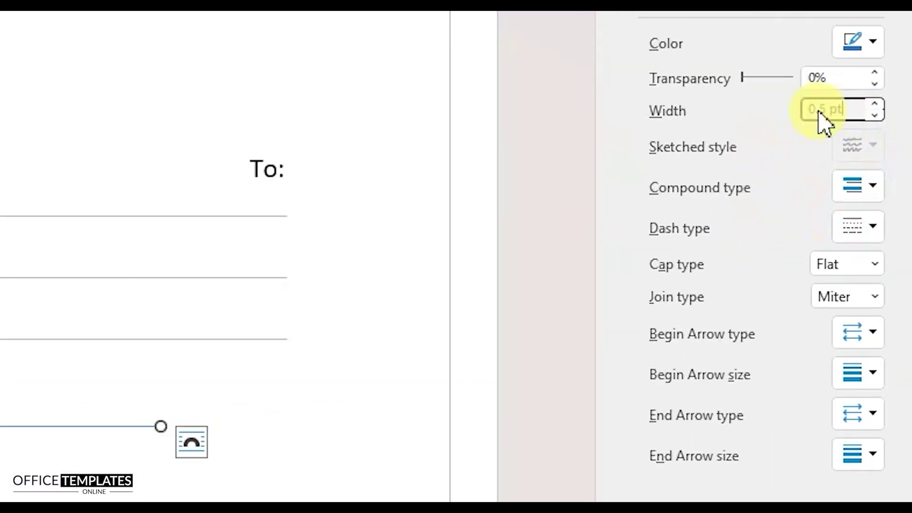
{"action": "triple_click", "coordinate": [818, 112]}
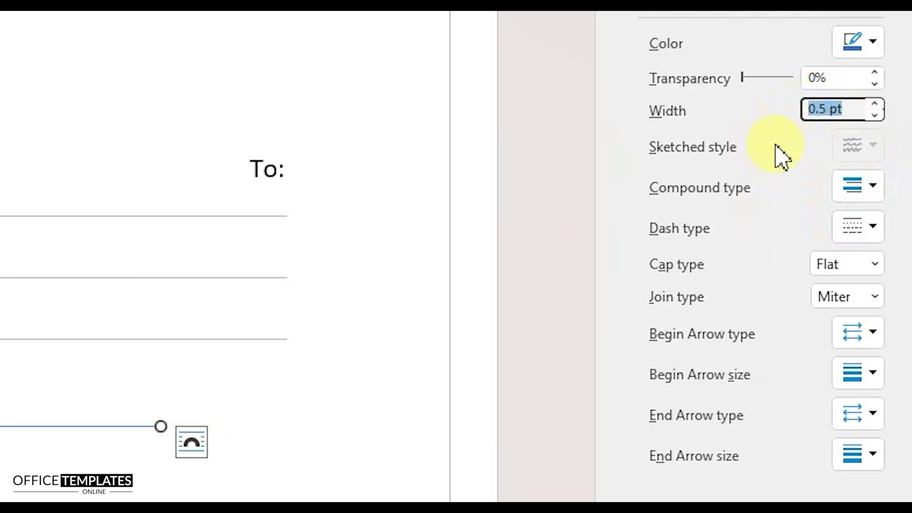
{"action": "type", "text": "24"}
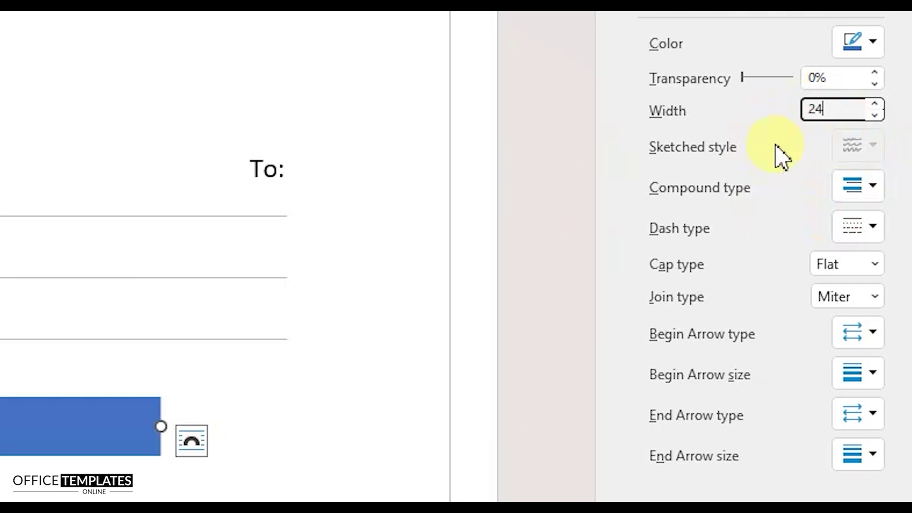
{"action": "left_click", "coordinate": [871, 44]}
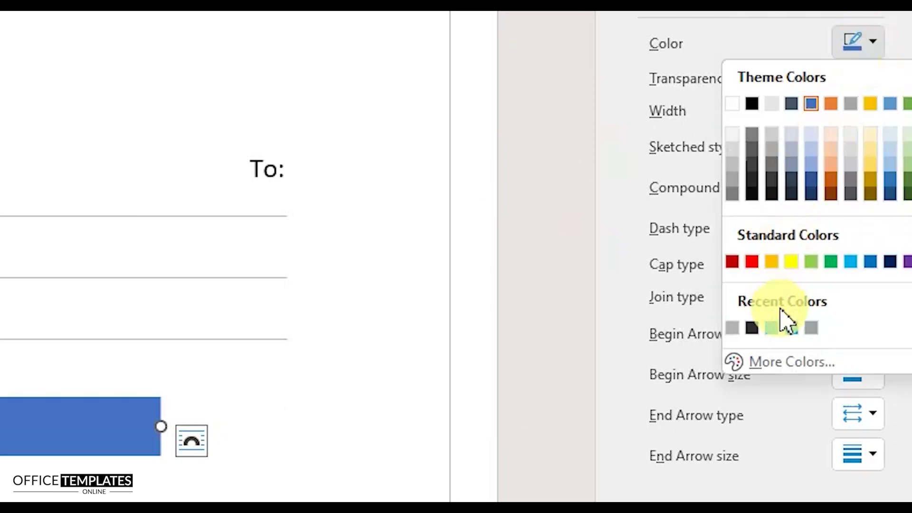
{"action": "left_click", "coordinate": [791, 326]}
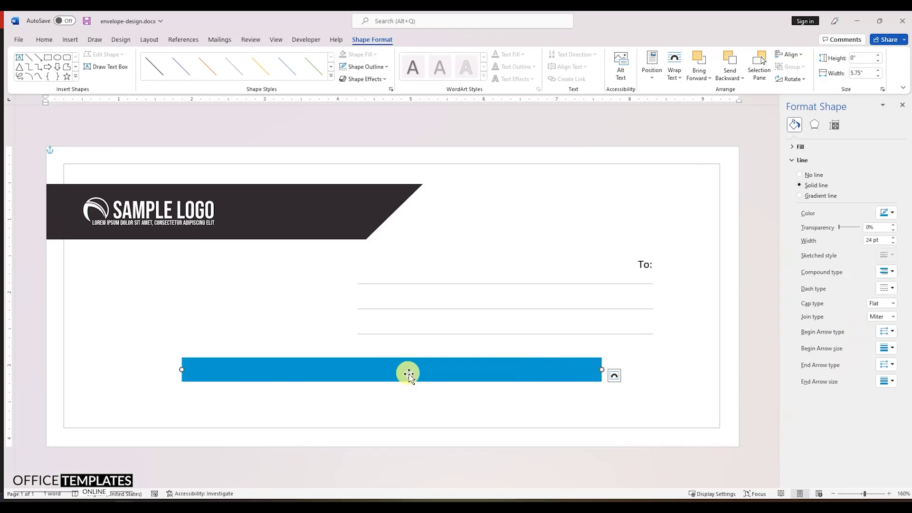
Copy the bar just below the original, recolour it lighter blue, nudge it up, and select both bars
{"action": "left_click_drag", "start_coordinate": [386, 379], "coordinate": [379, 403]}
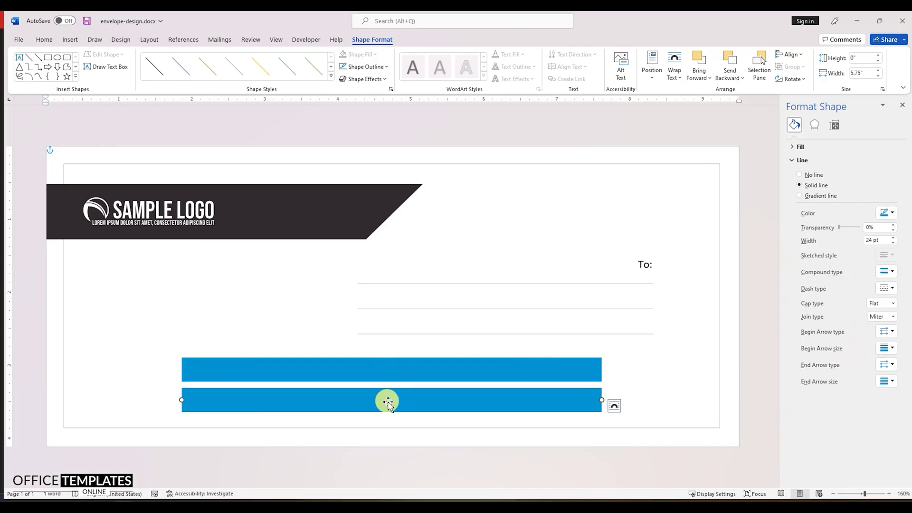
{"action": "right_click", "coordinate": [390, 405]}
{"action": "left_click", "coordinate": [421, 395]}
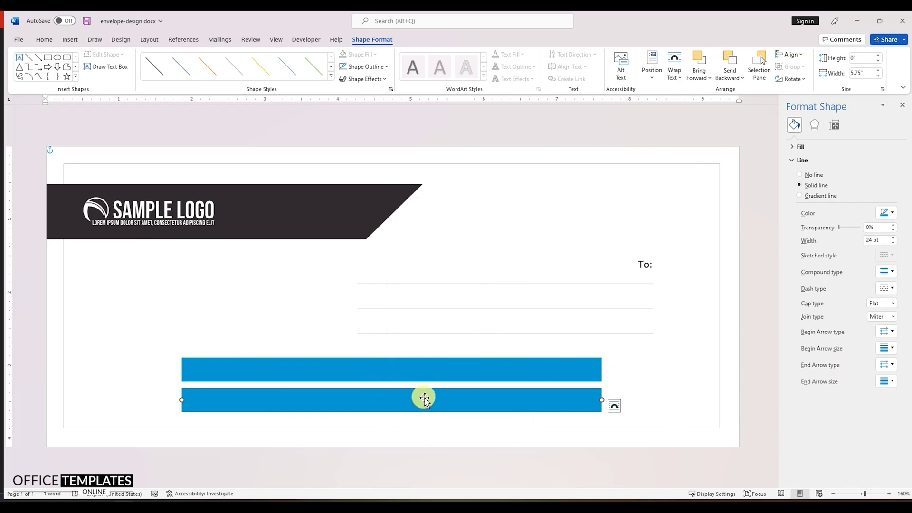
{"action": "left_click", "coordinate": [893, 214]}
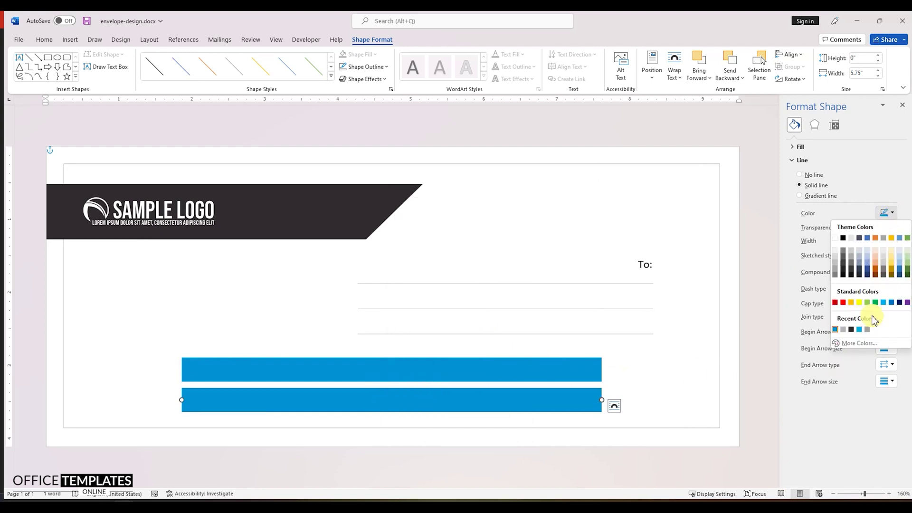
{"action": "left_click", "coordinate": [861, 331]}
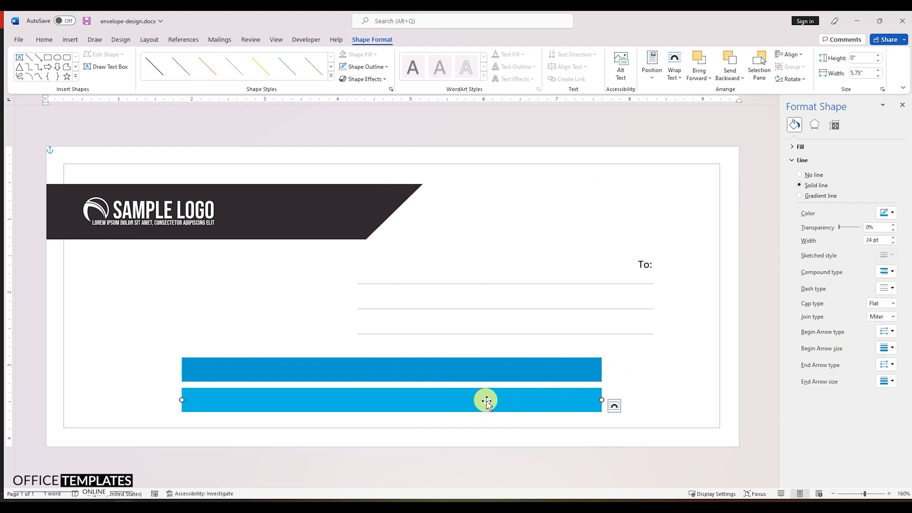
{"action": "left_click", "coordinate": [401, 404]}
{"action": "key", "text": "Up"}
{"action": "key", "text": "Up"}
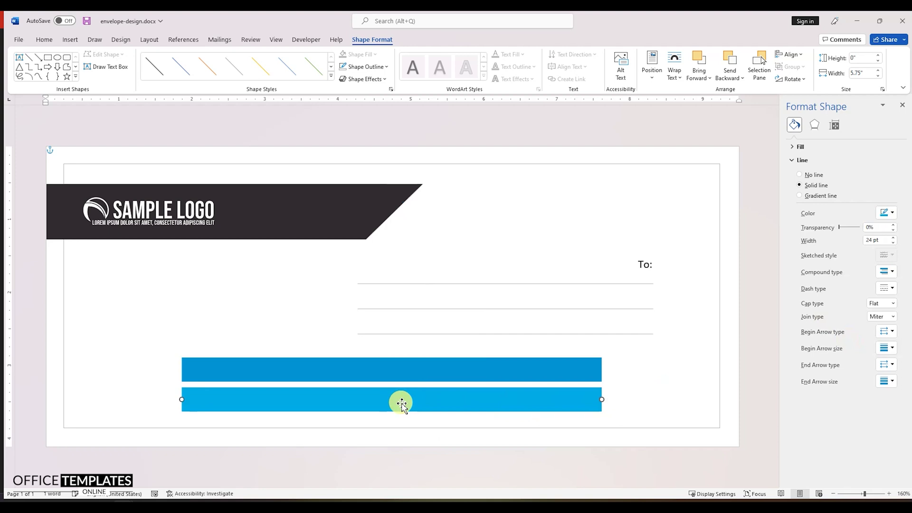
{"action": "left_click", "coordinate": [391, 366], "text": "shift"}
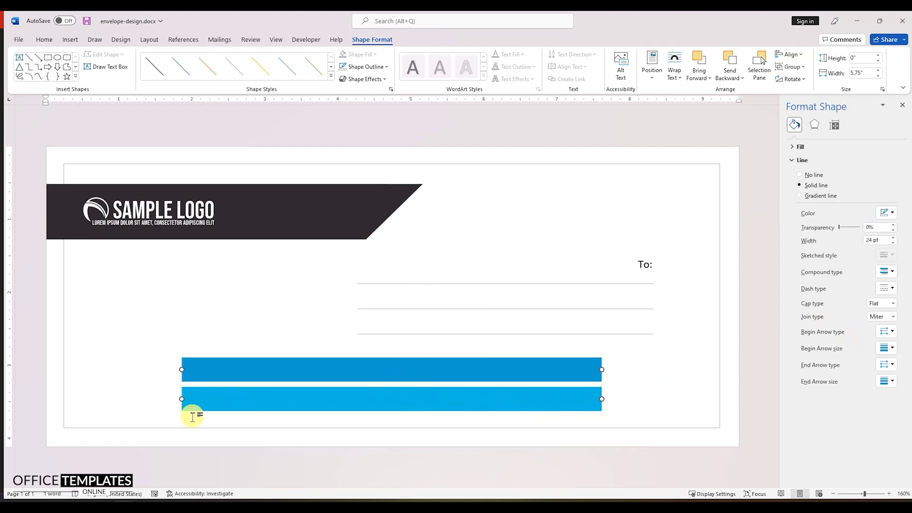
Group the two bars, rotate them to a steep diagonal, and move them to the bottom-right corner
{"action": "right_click", "coordinate": [220, 373]}
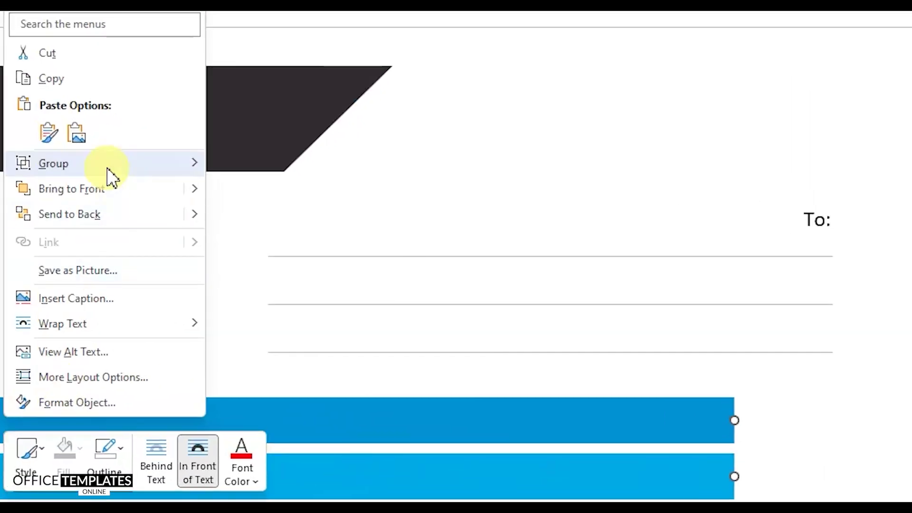
{"action": "mouse_move", "coordinate": [108, 167]}
{"action": "left_click", "coordinate": [252, 166]}
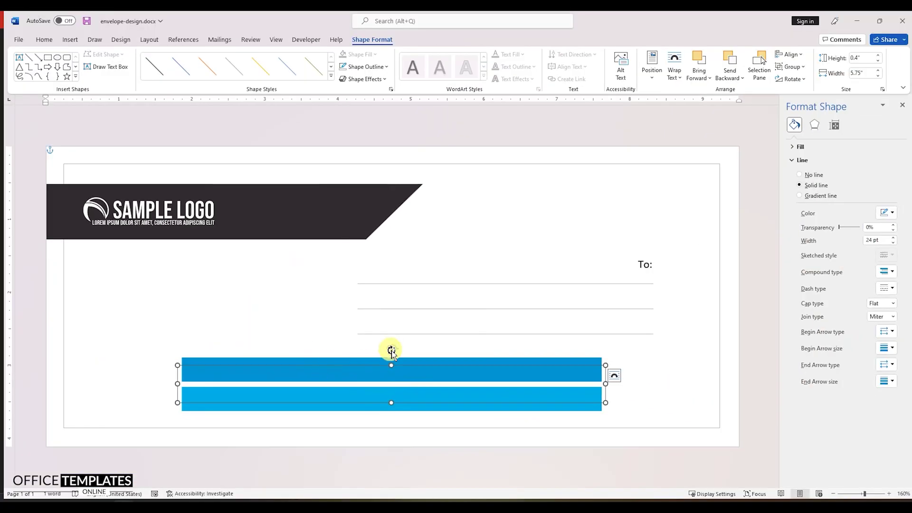
{"action": "left_click_drag", "start_coordinate": [393, 349], "coordinate": [371, 349]}
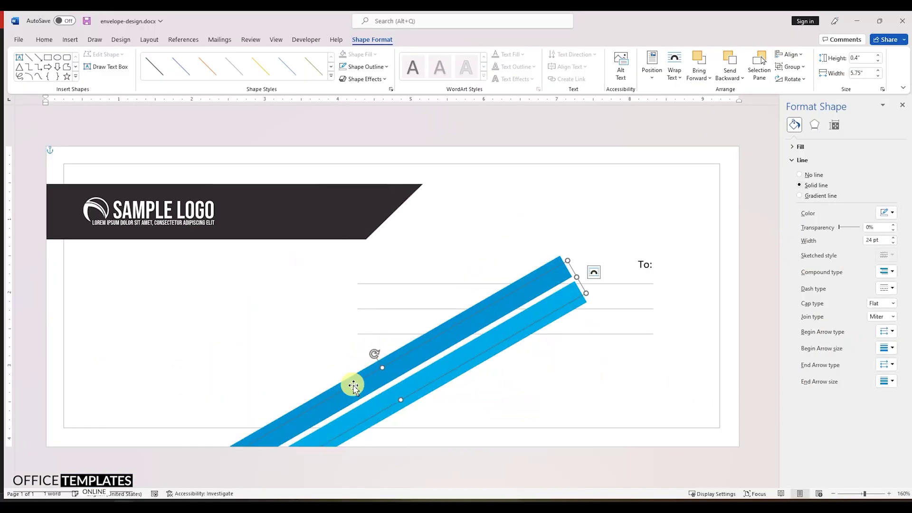
{"action": "left_click_drag", "start_coordinate": [349, 399], "coordinate": [640, 411]}
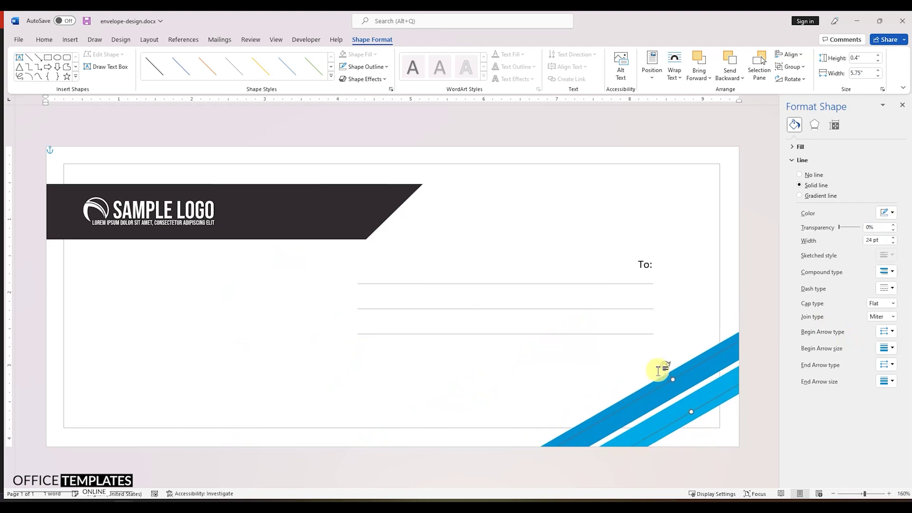
{"action": "left_click_drag", "start_coordinate": [666, 366], "coordinate": [667, 386]}
{"action": "left_click", "coordinate": [593, 389]}
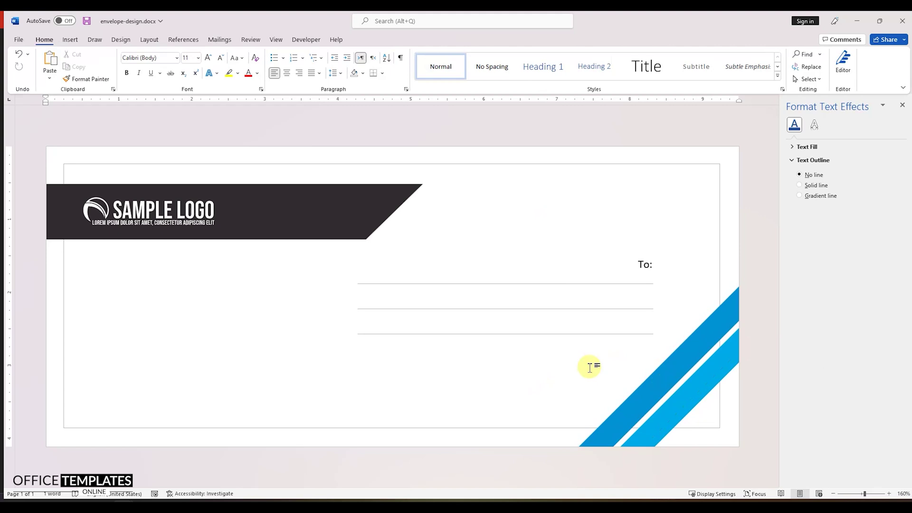
Copy the To: text box and move the copy to the lower-left of the page
{"action": "left_click", "coordinate": [644, 265]}
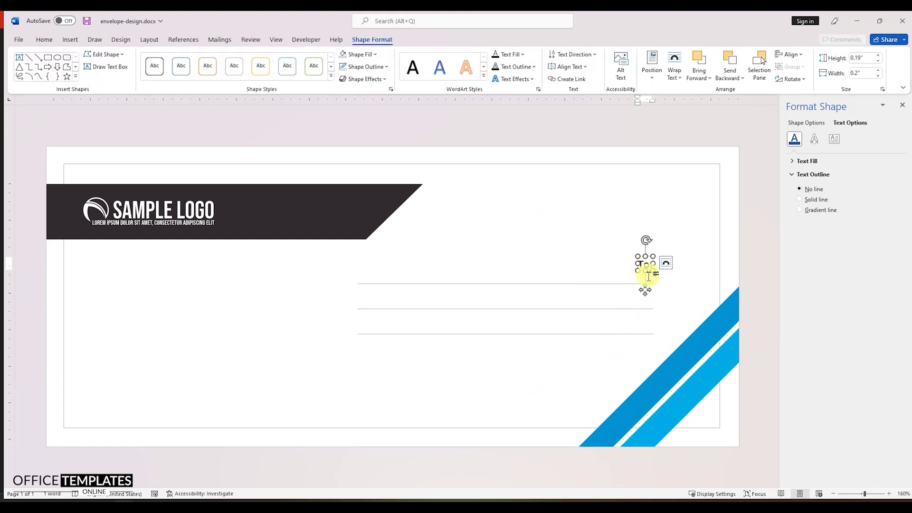
{"action": "left_click_drag", "start_coordinate": [649, 292], "coordinate": [604, 265], "text": "ctrl+shift"}
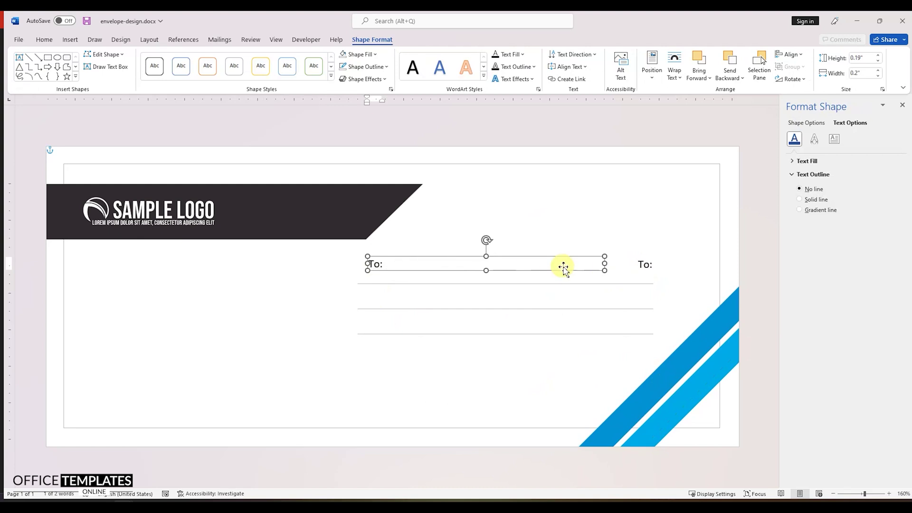
{"action": "left_click_drag", "start_coordinate": [532, 256], "coordinate": [240, 423]}
Set the copied box's text to 9 pt
{"action": "triple_click", "coordinate": [129, 338]}
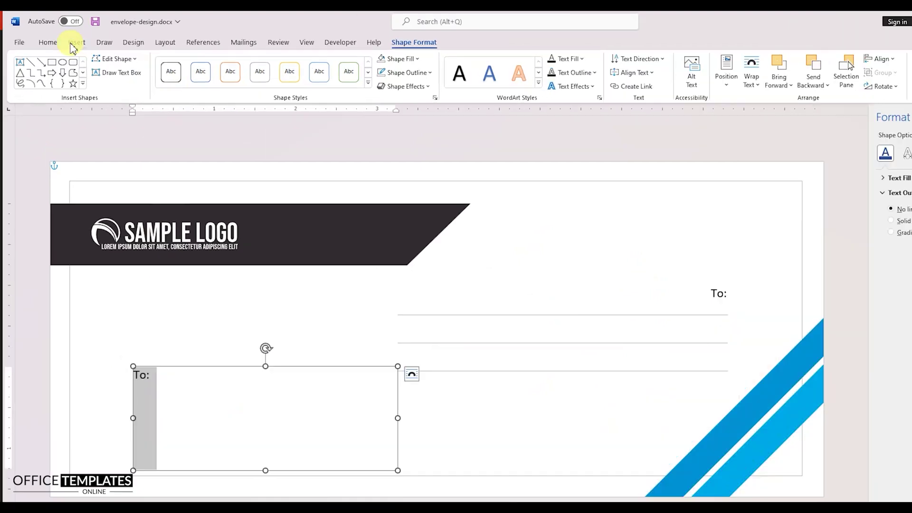
{"action": "left_click", "coordinate": [45, 41]}
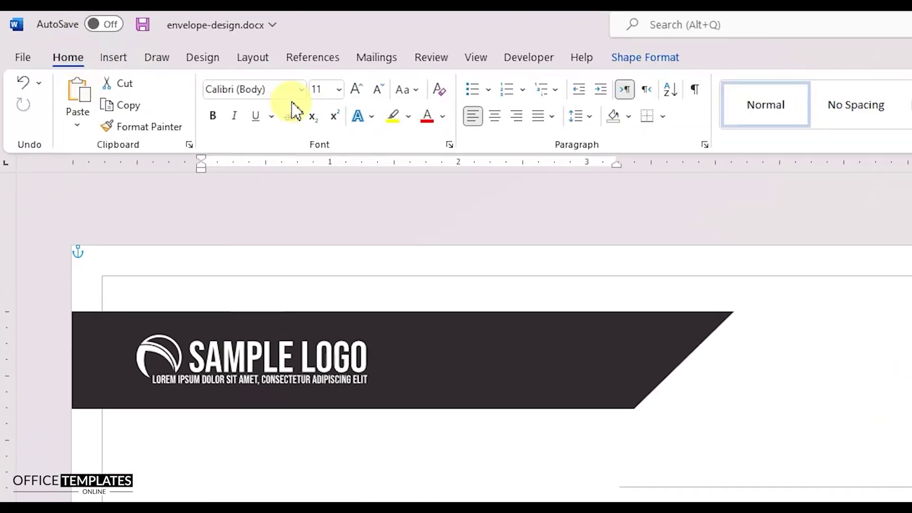
{"action": "left_click", "coordinate": [322, 86]}
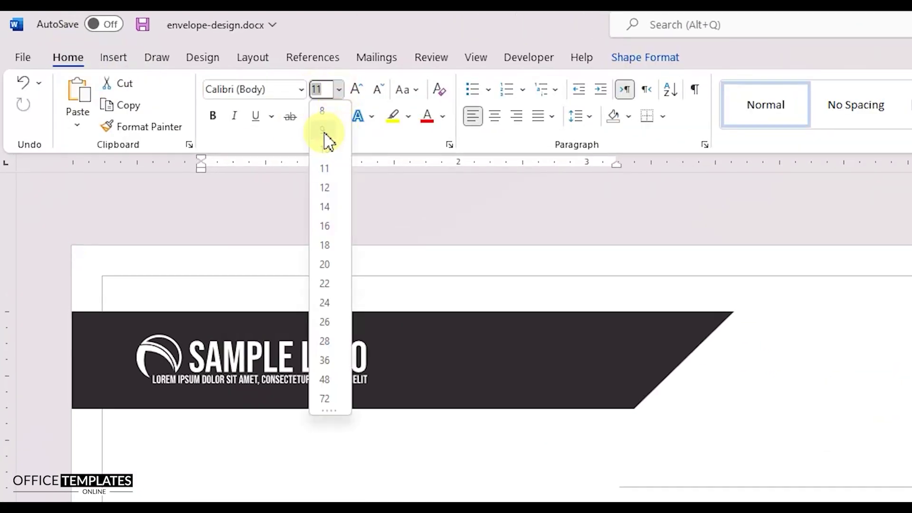
{"action": "left_click", "coordinate": [326, 131]}
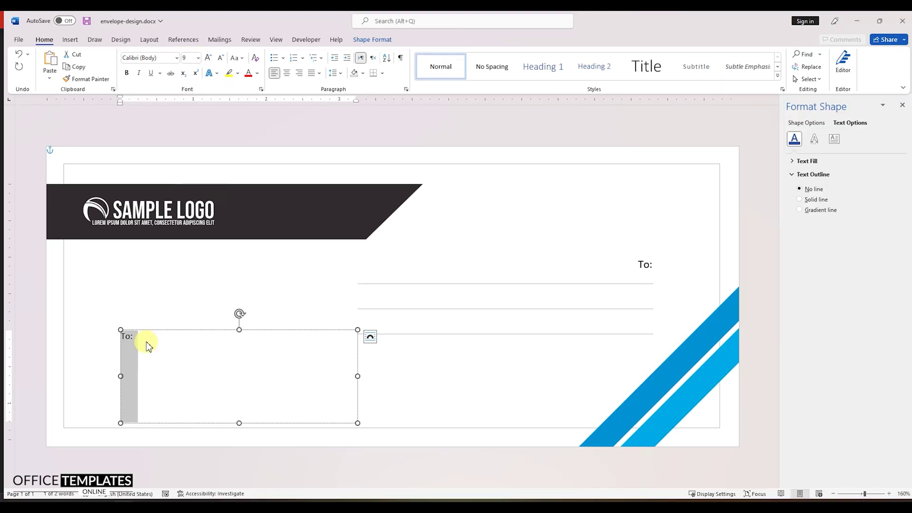
{"action": "scroll", "coordinate": [147, 346], "scroll_direction": "up", "scroll_amount": 6}
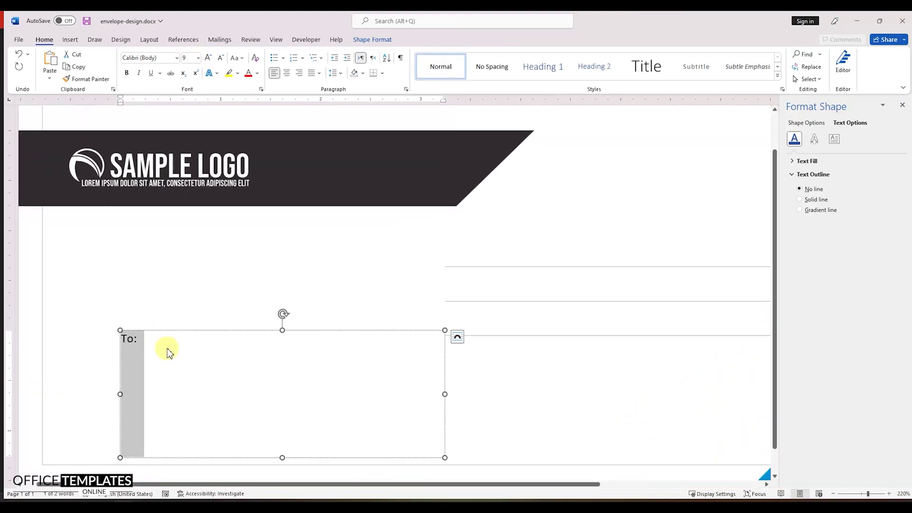
Type the street address, phone, e-mail and website lines, removing the e-mail's hyperlink
{"action": "type", "text": "123"}
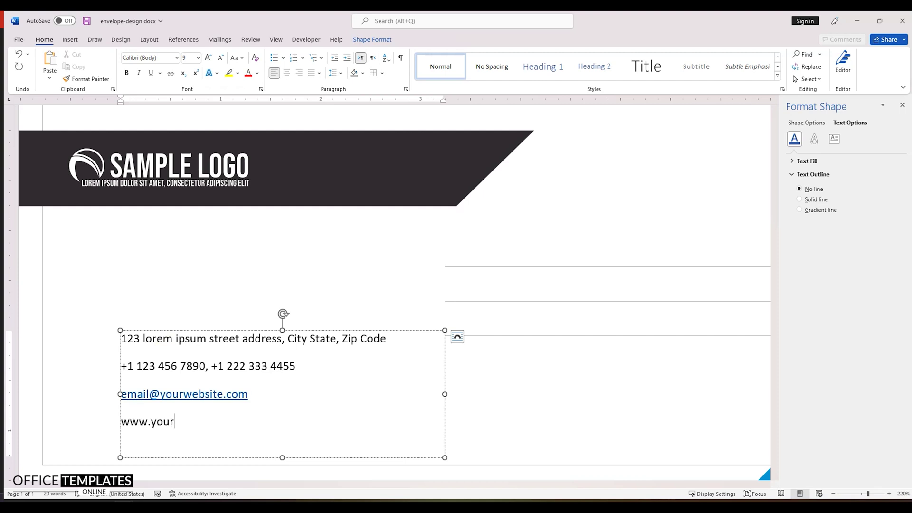
{"action": "right_click", "coordinate": [197, 396]}
{"action": "left_click", "coordinate": [231, 281]}
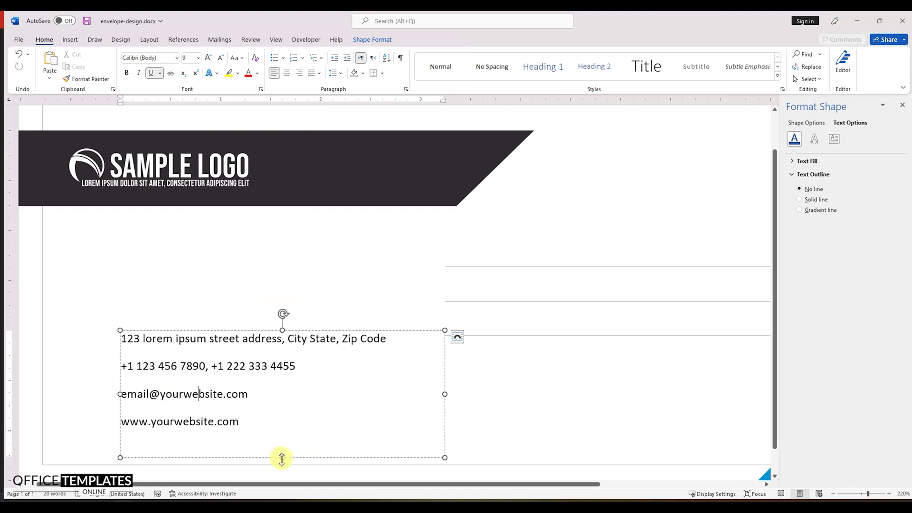
Shorten the contact text box to fit its lines and shift it left
{"action": "left_click_drag", "start_coordinate": [282, 458], "coordinate": [286, 436]}
{"action": "left_click_drag", "start_coordinate": [297, 330], "coordinate": [266, 336]}
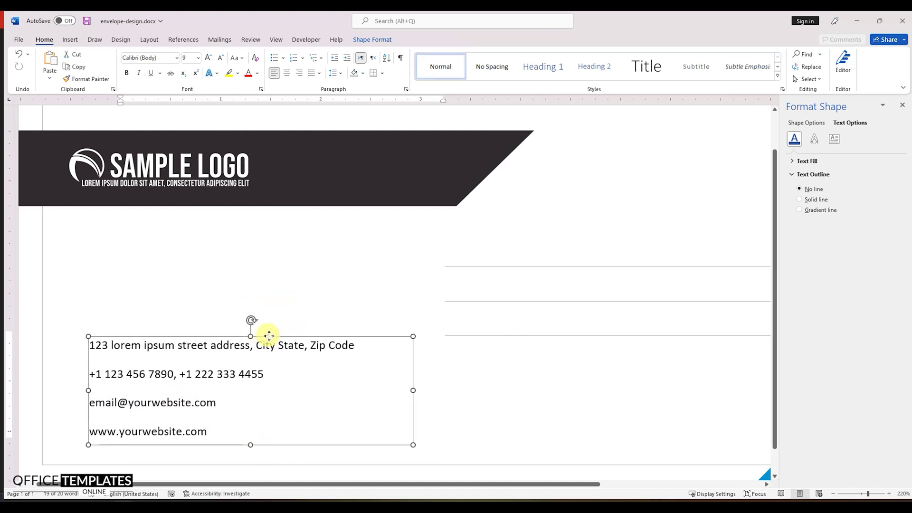
{"action": "left_click", "coordinate": [382, 318]}
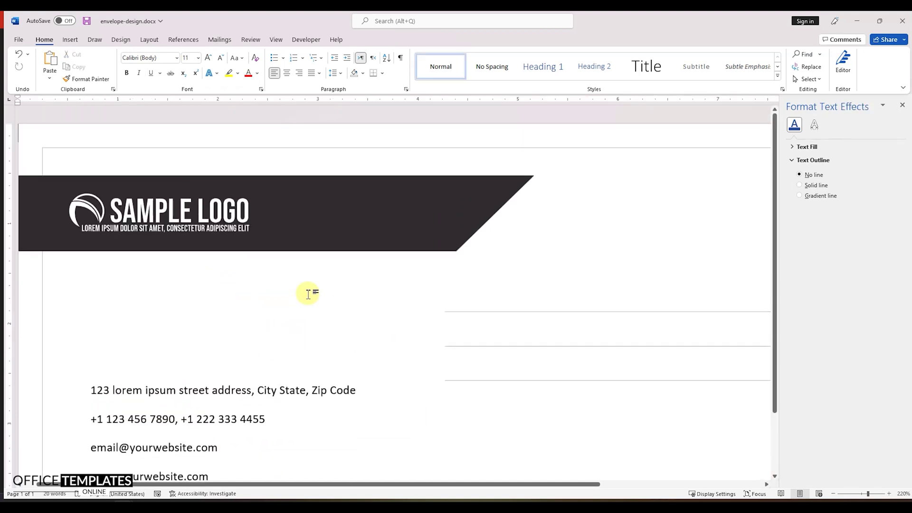
{"action": "scroll", "coordinate": [309, 293], "scroll_direction": "down", "scroll_amount": 1}
{"action": "scroll", "coordinate": [214, 267], "scroll_direction": "up", "scroll_amount": 1}
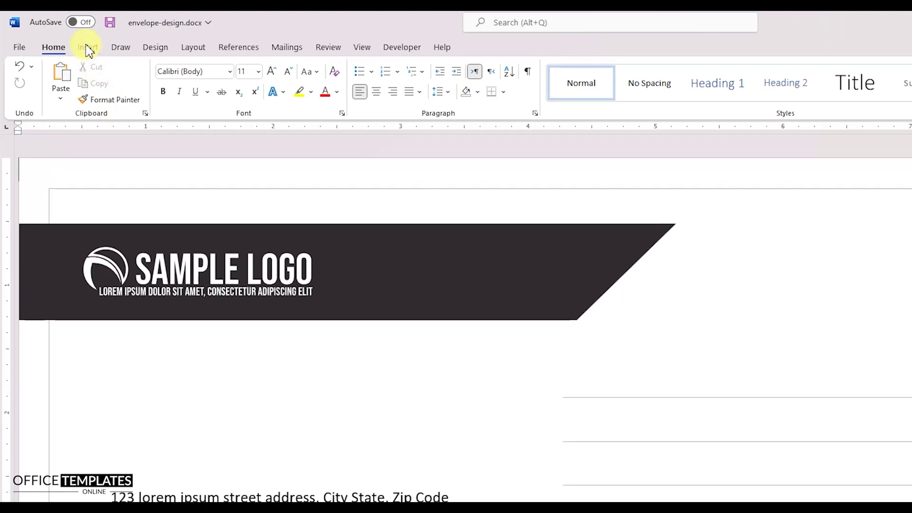
Insert the placeholder.svg pin graphic from this device and set it In Front of Text
{"action": "left_click", "coordinate": [88, 47]}
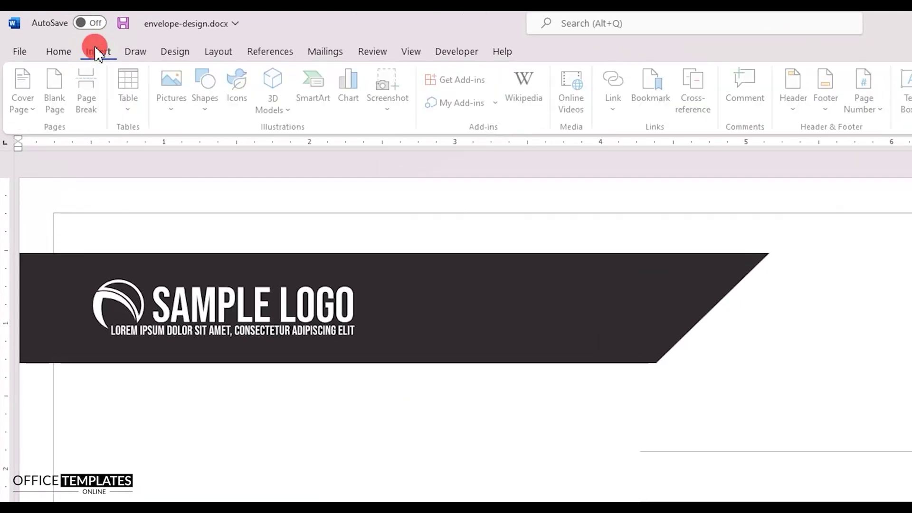
{"action": "left_click", "coordinate": [174, 82]}
{"action": "left_click", "coordinate": [202, 153]}
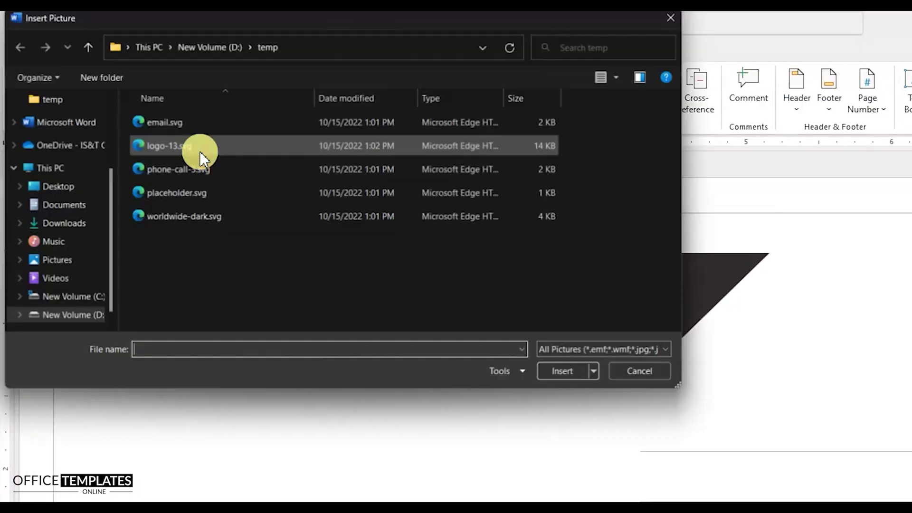
{"action": "double_click", "coordinate": [162, 195]}
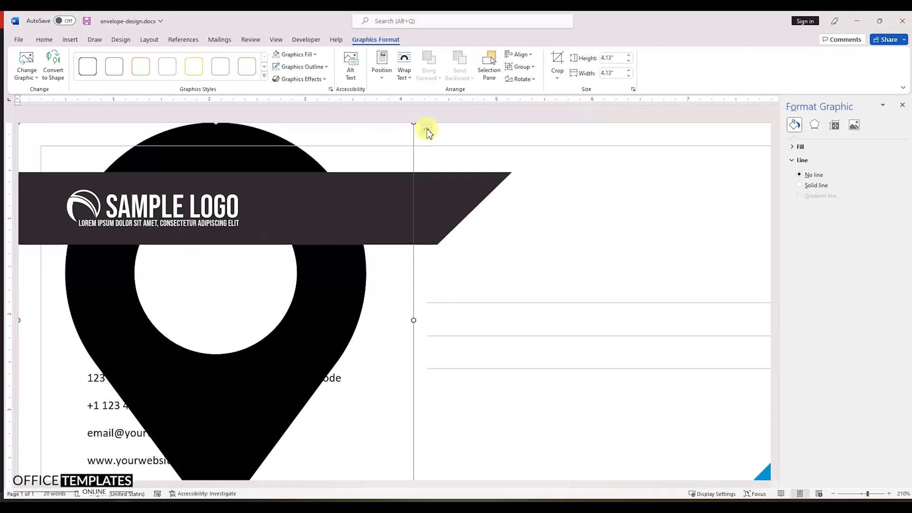
{"action": "left_click", "coordinate": [427, 130]}
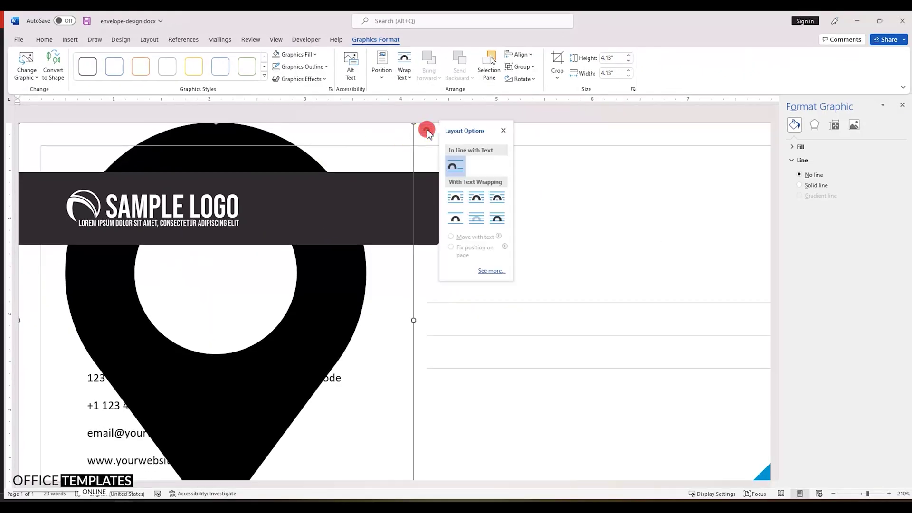
{"action": "left_click", "coordinate": [497, 220]}
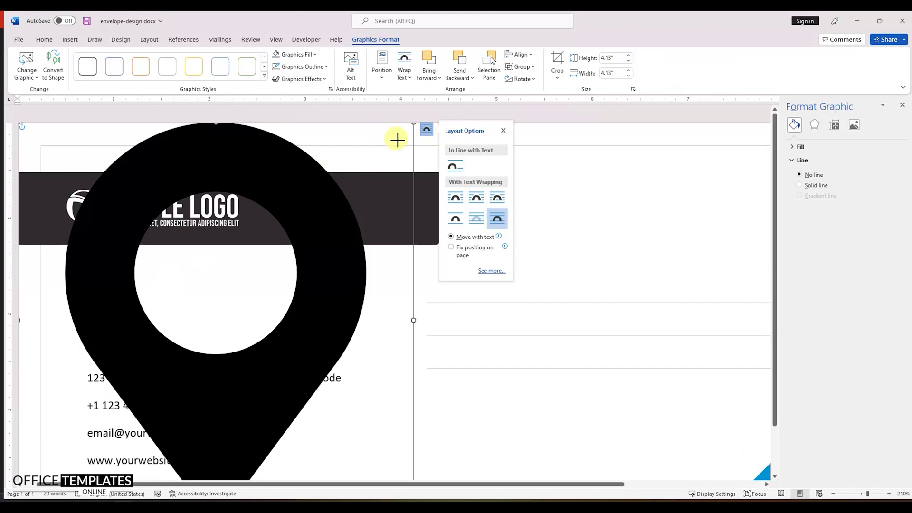
Shrink the pin icon and place it beside the street address line
{"action": "left_click_drag", "start_coordinate": [397, 140], "coordinate": [47, 371]}
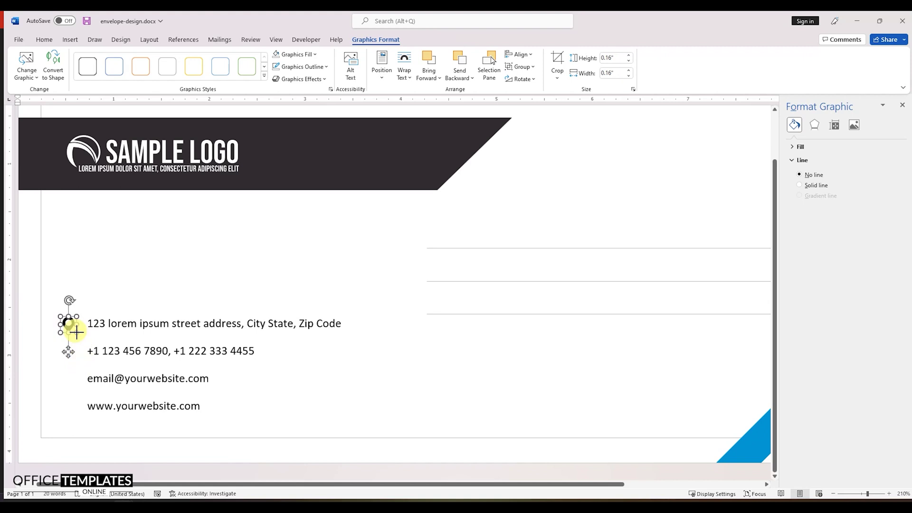
{"action": "left_click", "coordinate": [101, 326]}
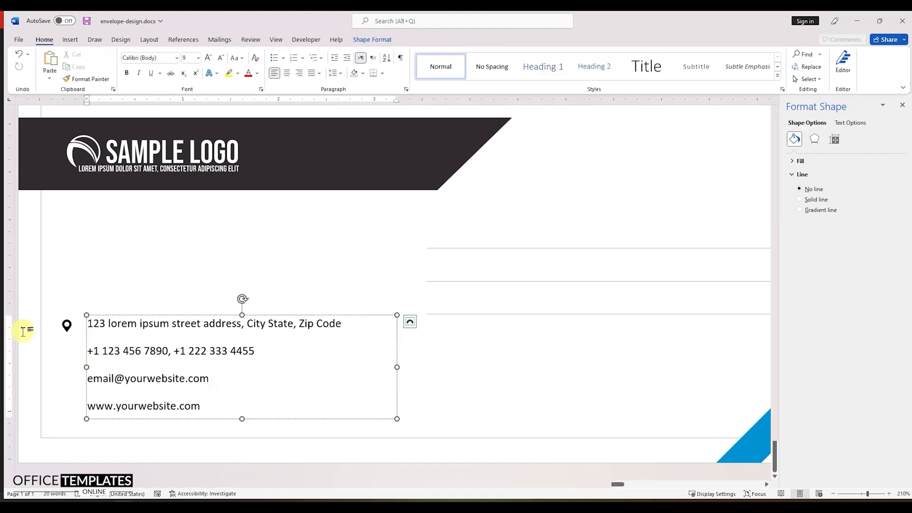
{"action": "left_click", "coordinate": [67, 326]}
{"action": "scroll", "coordinate": [69, 330], "scroll_direction": "up", "scroll_amount": 7}
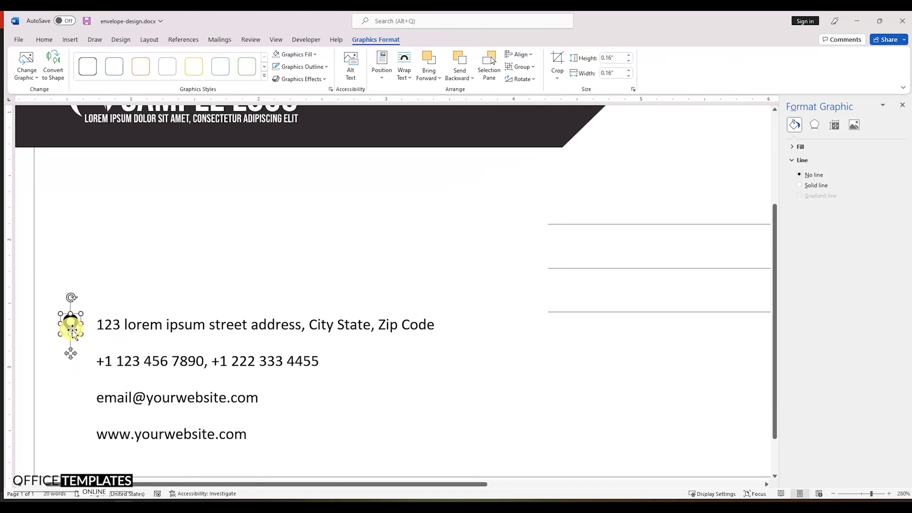
{"action": "scroll", "coordinate": [72, 331], "scroll_direction": "down", "scroll_amount": 6}
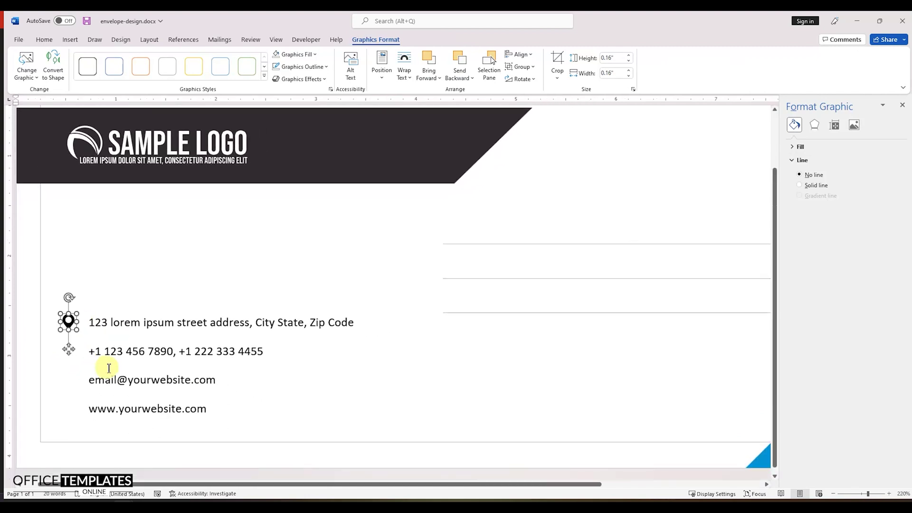
{"action": "scroll", "coordinate": [109, 368], "scroll_direction": "down", "scroll_amount": 2}
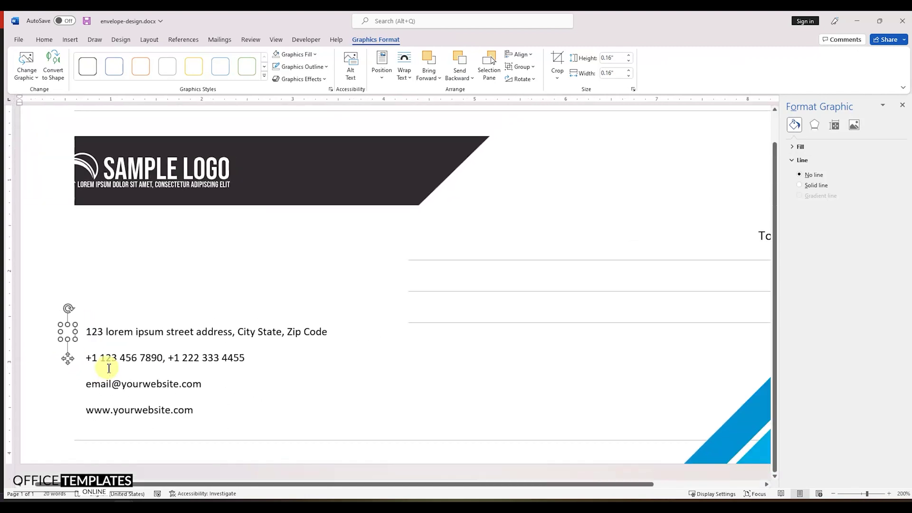
Insert the phone-call-3.svg graphic from this device and set it In Front of Text
{"action": "left_click", "coordinate": [328, 285]}
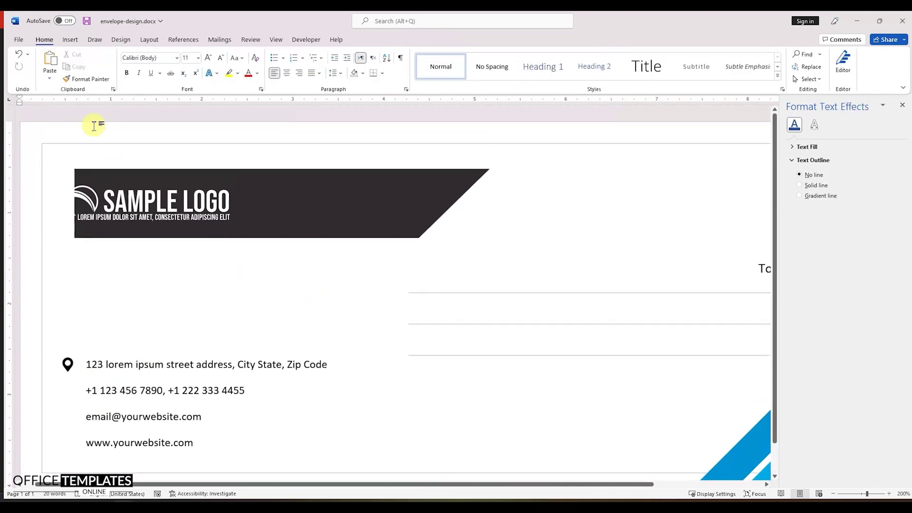
{"action": "left_click", "coordinate": [71, 39]}
{"action": "left_click", "coordinate": [121, 63]}
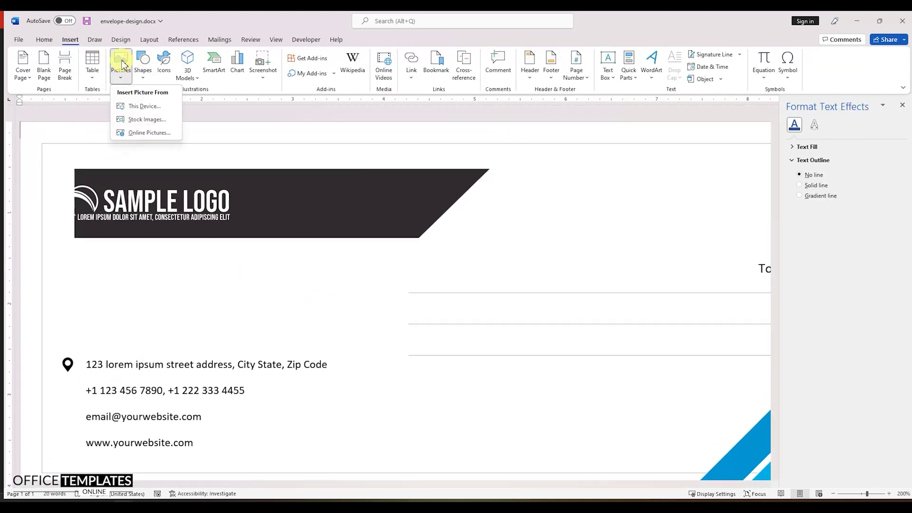
{"action": "left_click", "coordinate": [137, 107]}
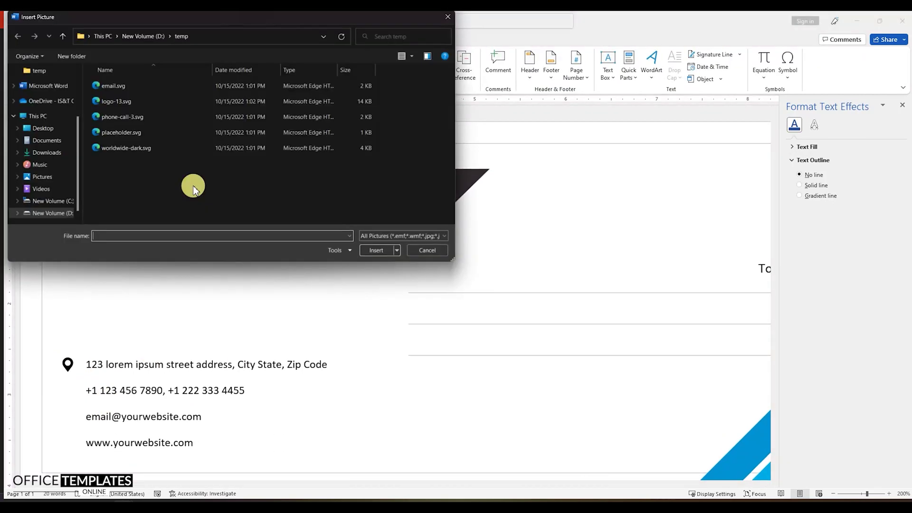
{"action": "double_click", "coordinate": [123, 117]}
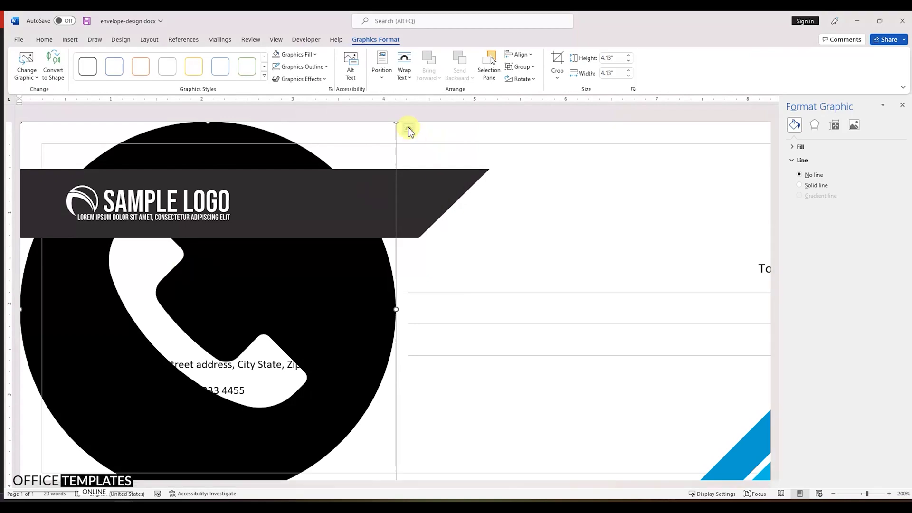
{"action": "left_click", "coordinate": [408, 128]}
{"action": "left_click", "coordinate": [479, 218]}
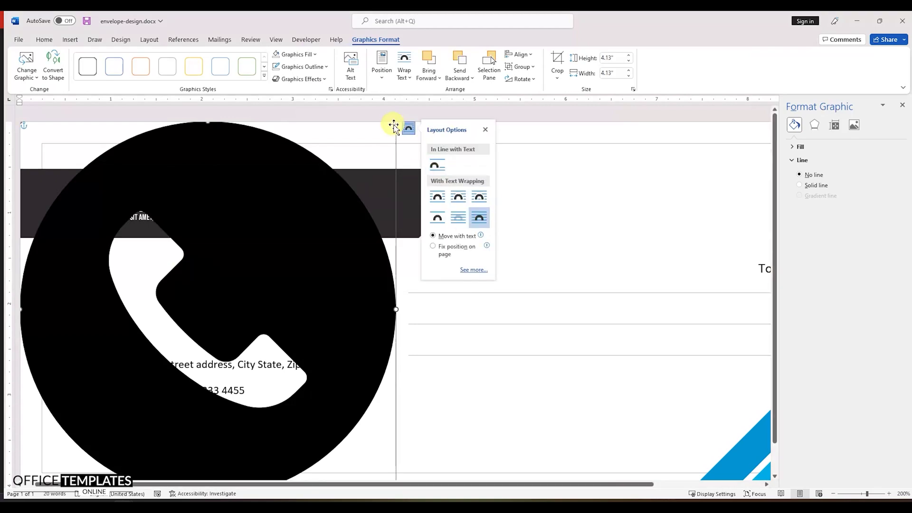
Shrink the phone icon and place it beside the phone number line
{"action": "left_click_drag", "start_coordinate": [395, 125], "coordinate": [140, 378]}
{"action": "left_click_drag", "start_coordinate": [109, 406], "coordinate": [138, 265]}
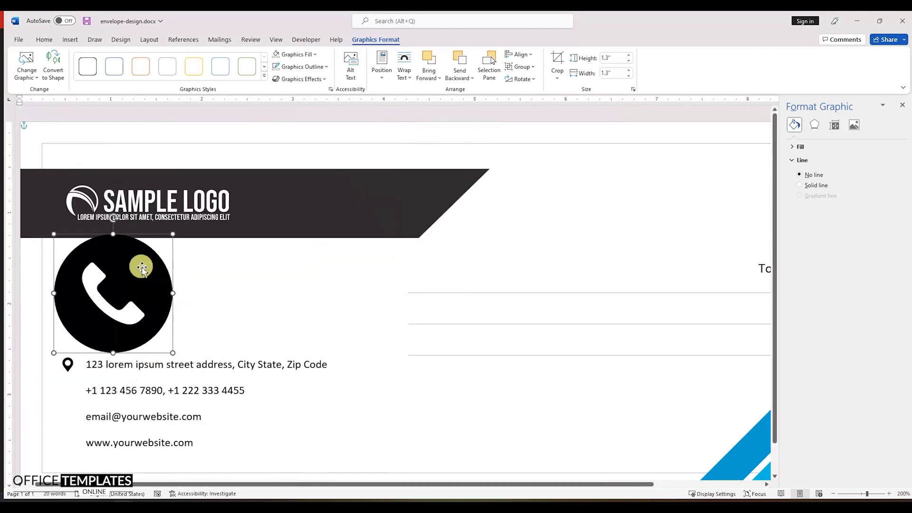
{"action": "left_click_drag", "start_coordinate": [173, 232], "coordinate": [67, 387]}
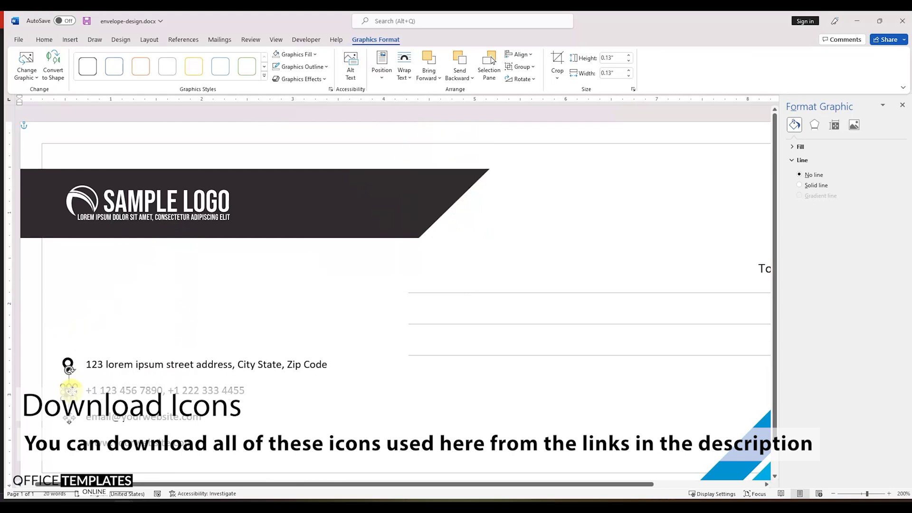
{"action": "left_click", "coordinate": [393, 360]}
{"action": "scroll", "coordinate": [393, 361], "scroll_direction": "down", "scroll_amount": 2}
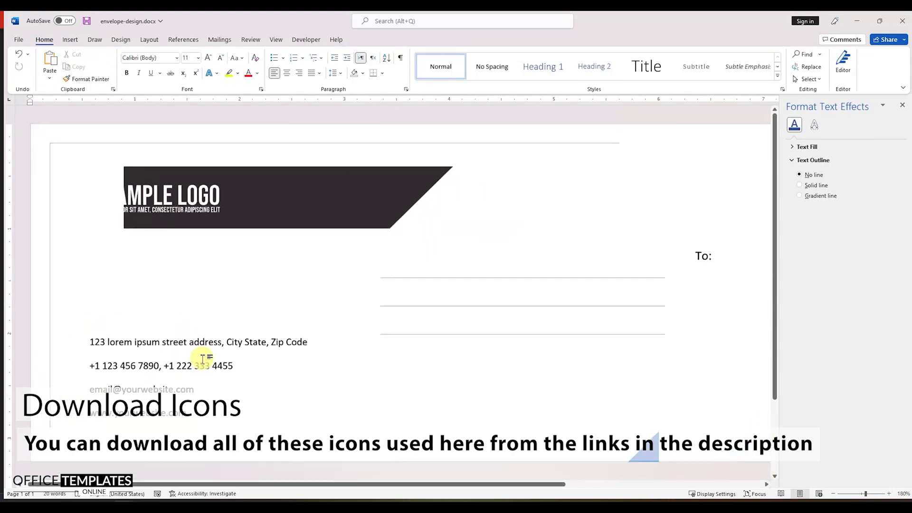
Insert email.svg In Front of Text as a small envelope icon beside the e-mail line
{"action": "left_click", "coordinate": [69, 40]}
{"action": "left_click", "coordinate": [122, 64]}
{"action": "left_click", "coordinate": [139, 106]}
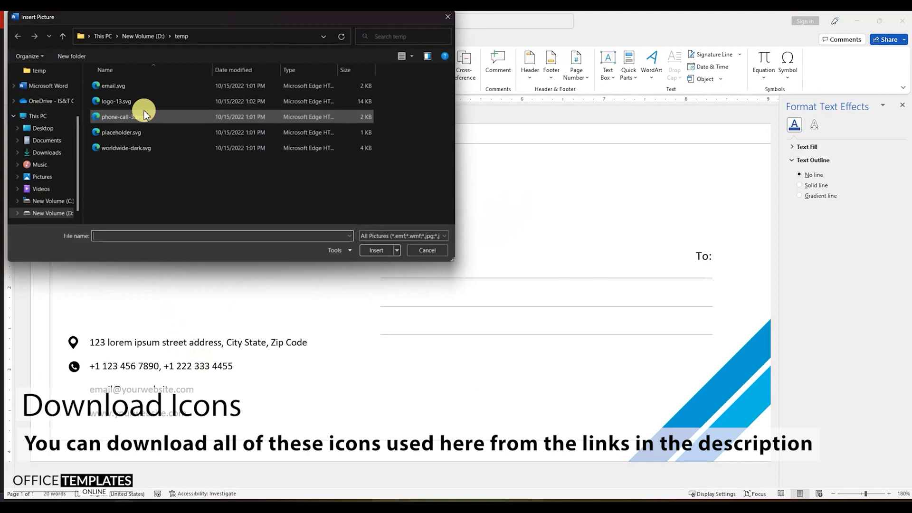
{"action": "double_click", "coordinate": [117, 84]}
{"action": "left_click", "coordinate": [240, 129]}
{"action": "left_click", "coordinate": [311, 219]}
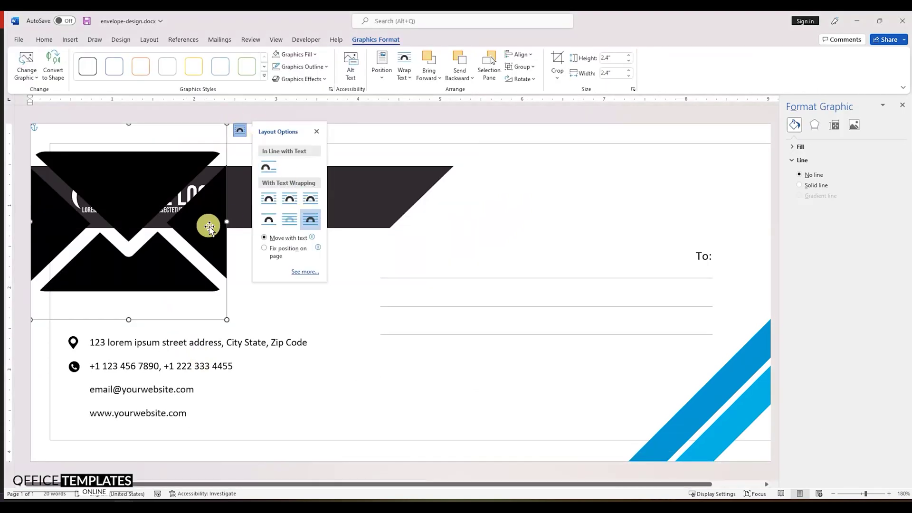
{"action": "left_click_drag", "start_coordinate": [228, 320], "coordinate": [112, 389]}
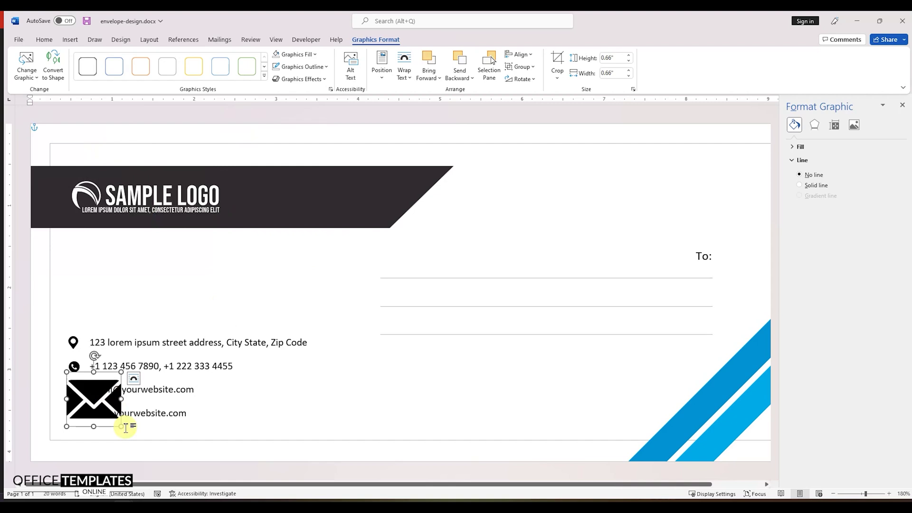
{"action": "left_click_drag", "start_coordinate": [126, 425], "coordinate": [69, 385]}
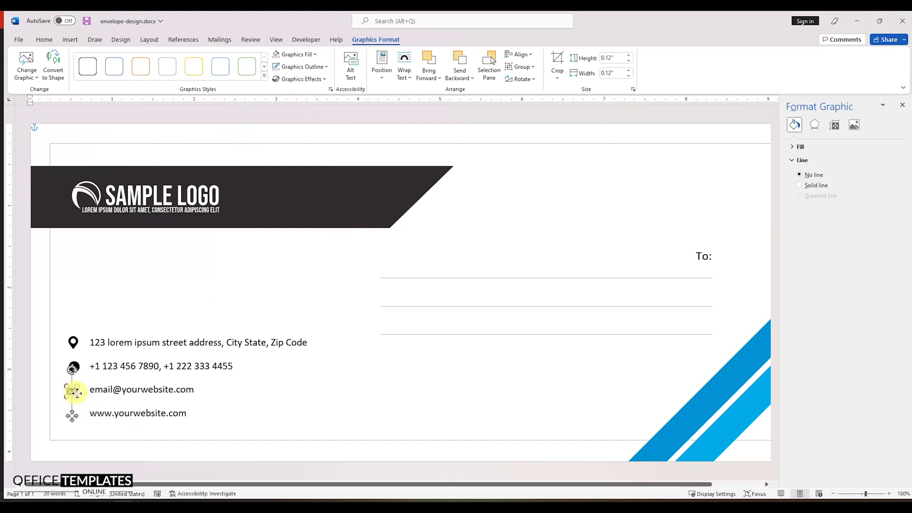
{"action": "left_click", "coordinate": [177, 311]}
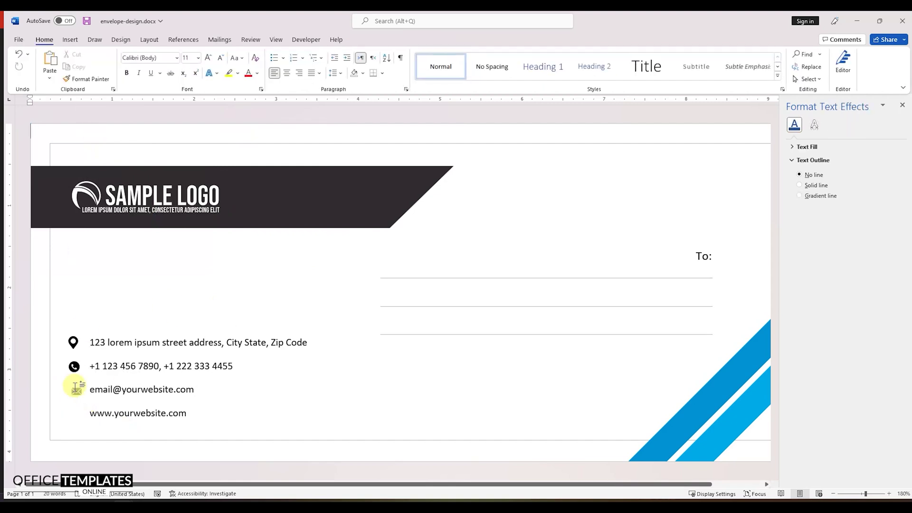
Insert worldwide-dark.svg In Front of Text as a small globe icon beside the website line
{"action": "left_click", "coordinate": [70, 39]}
{"action": "left_click", "coordinate": [121, 64]}
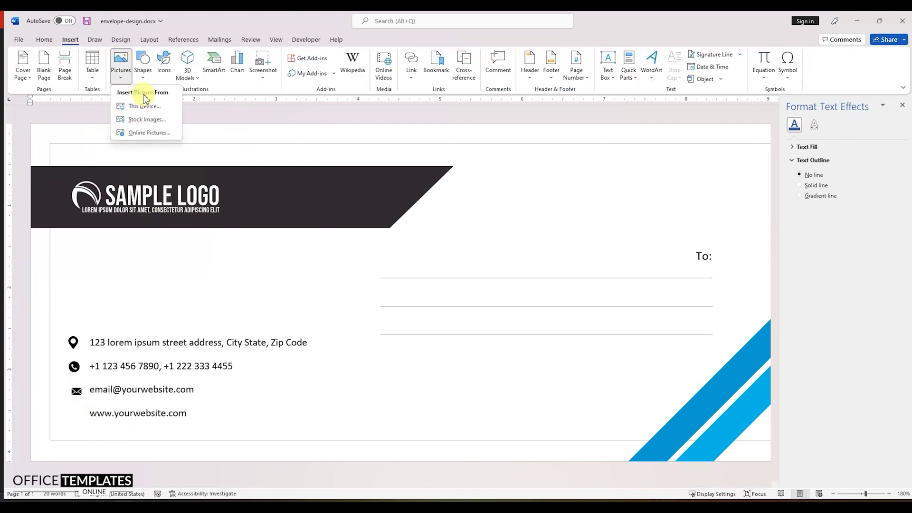
{"action": "left_click", "coordinate": [148, 107]}
{"action": "double_click", "coordinate": [124, 145]}
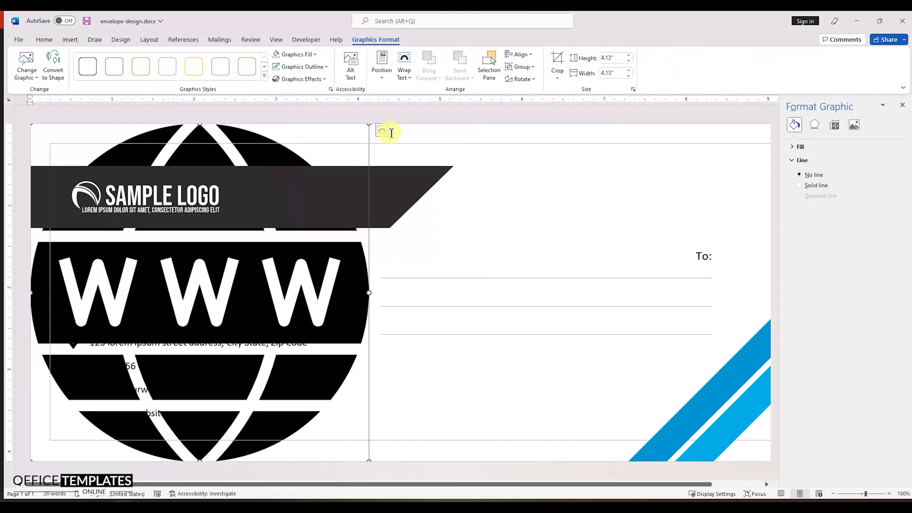
{"action": "left_click", "coordinate": [382, 130]}
{"action": "left_click", "coordinate": [453, 219]}
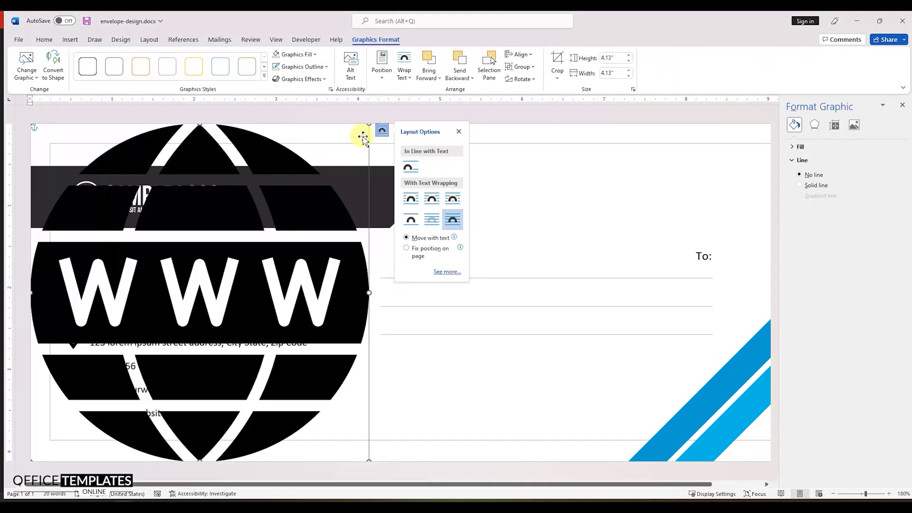
{"action": "left_click_drag", "start_coordinate": [369, 127], "coordinate": [132, 361]}
{"action": "left_click_drag", "start_coordinate": [133, 460], "coordinate": [92, 386]}
{"action": "scroll", "coordinate": [71, 414], "scroll_direction": "up", "scroll_amount": 18}
Select the pin, phone, envelope and globe icons and Align Center them
{"action": "left_click", "coordinate": [91, 384]}
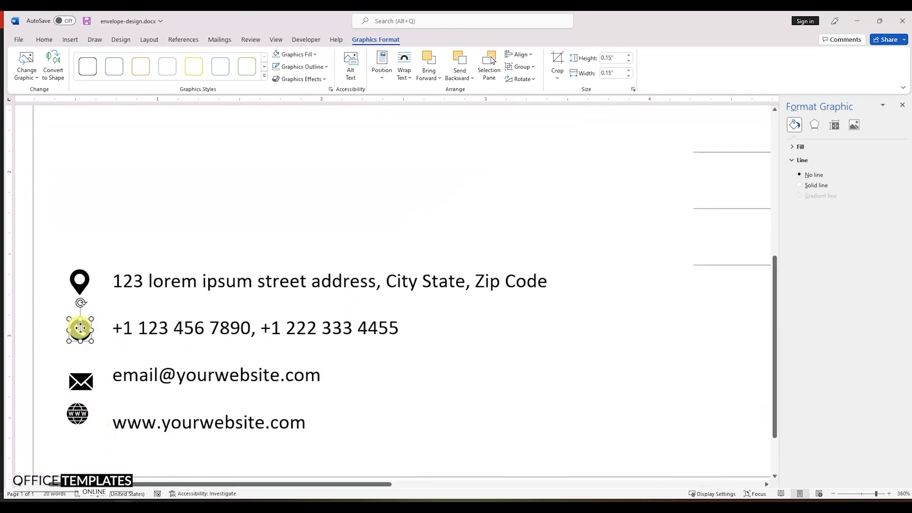
{"action": "left_click", "coordinate": [79, 282]}
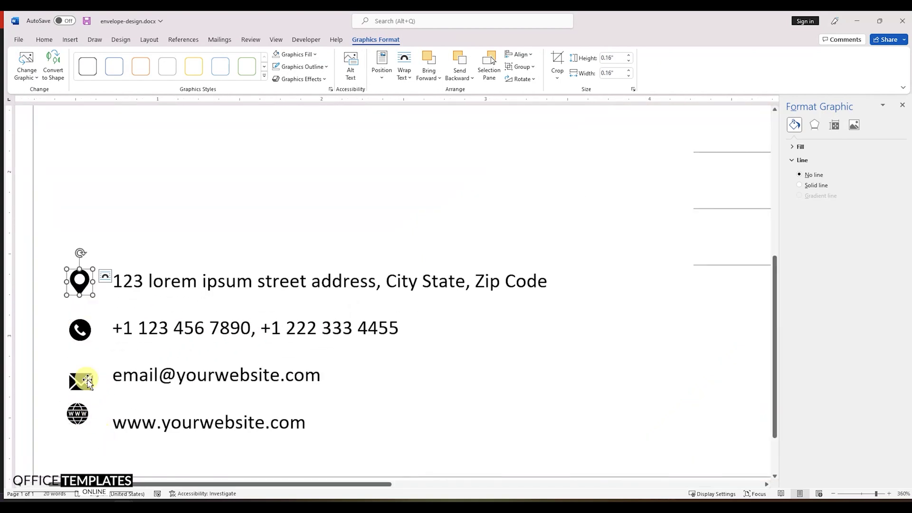
{"action": "left_click", "coordinate": [81, 331], "text": "shift"}
{"action": "left_click", "coordinate": [81, 382], "text": "shift"}
{"action": "left_click", "coordinate": [81, 418], "text": "shift"}
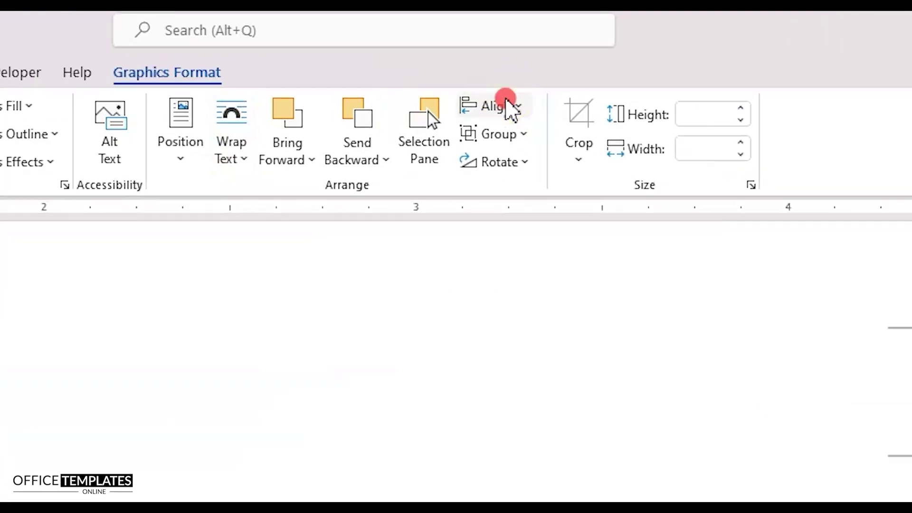
{"action": "left_click", "coordinate": [520, 54]}
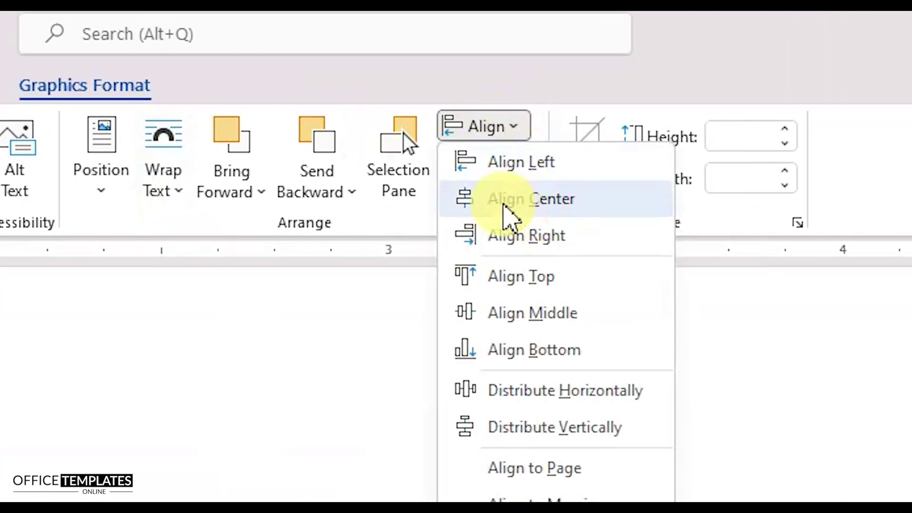
{"action": "left_click", "coordinate": [586, 207]}
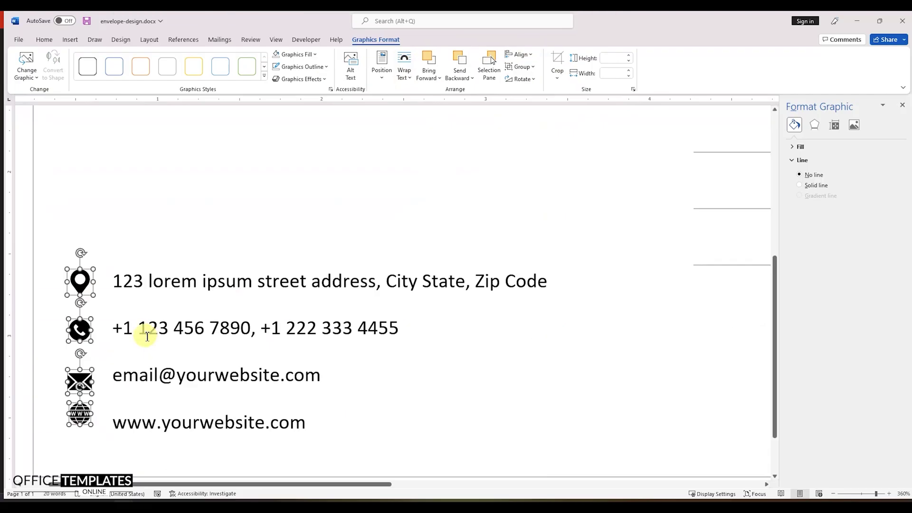
Fine-tune the positions of the globe and envelope icons
{"action": "left_click", "coordinate": [138, 332]}
{"action": "left_click", "coordinate": [86, 418]}
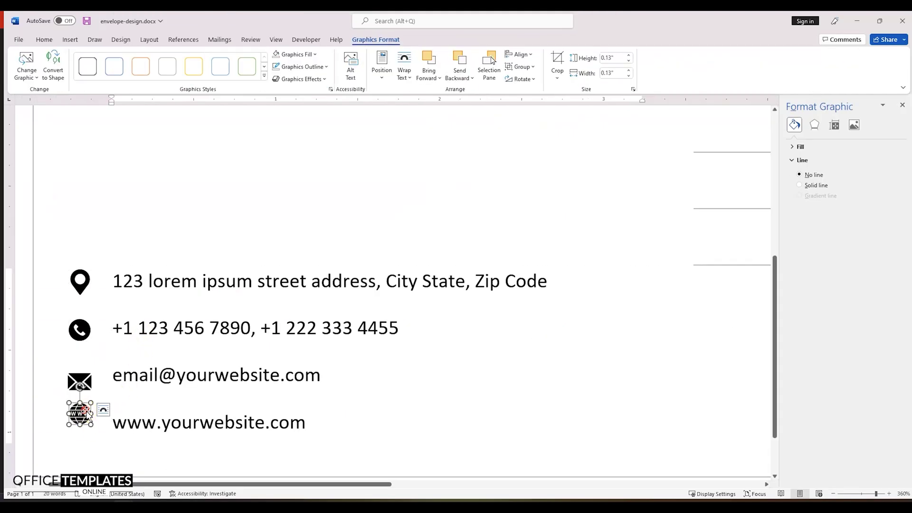
{"action": "left_click", "coordinate": [81, 379]}
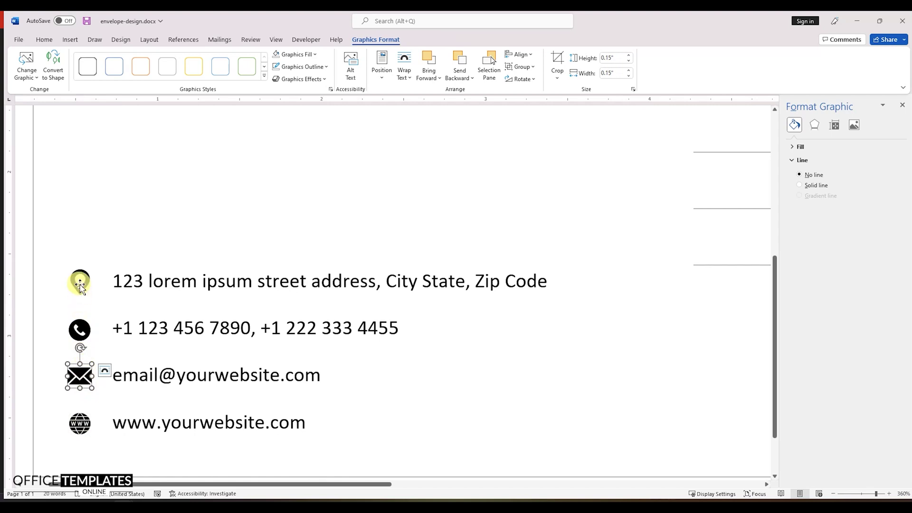
{"action": "left_click", "coordinate": [138, 288]}
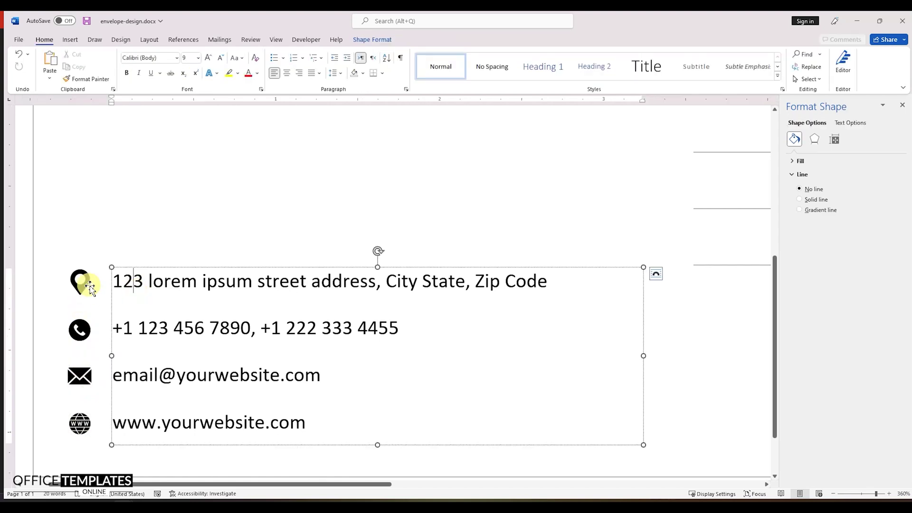
Group the location, phone and globe icons with the contact text into one block
{"action": "left_click", "coordinate": [90, 285]}
{"action": "left_click", "coordinate": [78, 328], "text": "shift"}
{"action": "left_click", "coordinate": [88, 430], "text": "shift"}
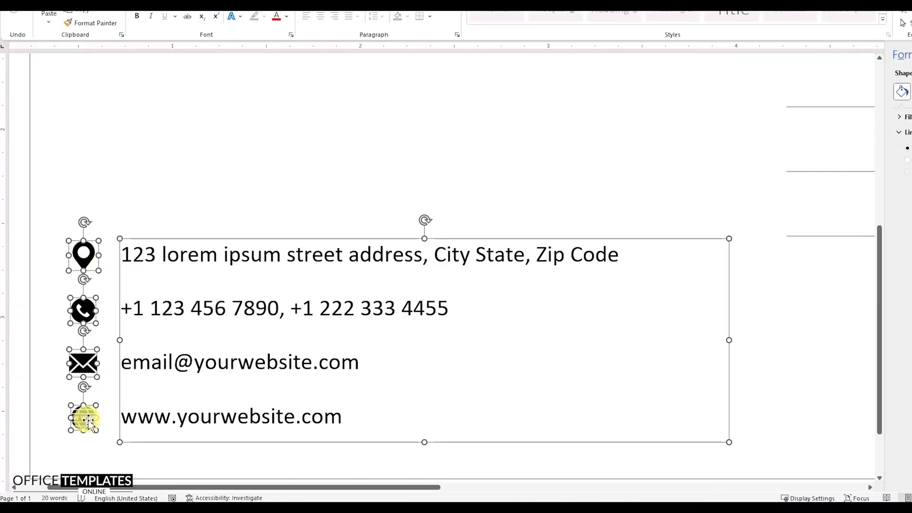
{"action": "right_click", "coordinate": [85, 430]}
{"action": "mouse_move", "coordinate": [152, 299]}
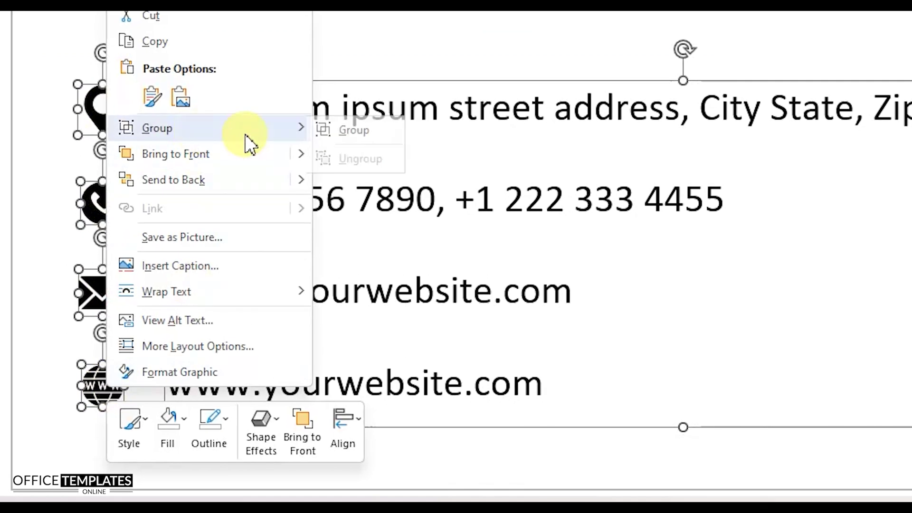
{"action": "left_click", "coordinate": [355, 133]}
Nudge the contact text slightly left, then move the whole contact group slightly down
{"action": "scroll", "coordinate": [230, 274], "scroll_direction": "down", "scroll_amount": 20, "text": "ctrl"}
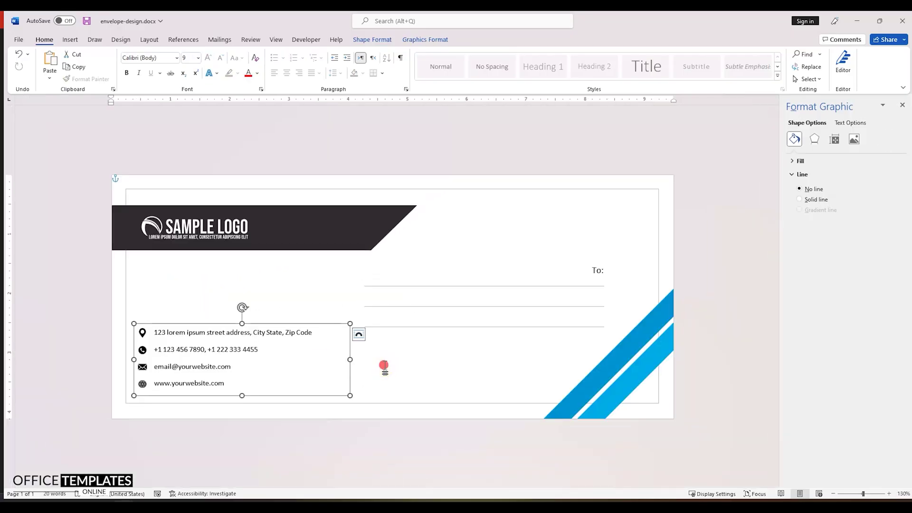
{"action": "left_click", "coordinate": [384, 366]}
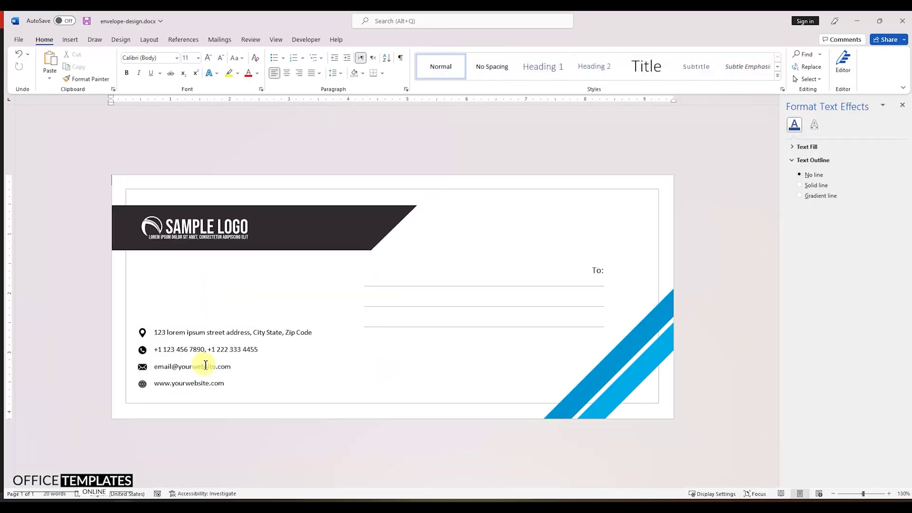
{"action": "left_click", "coordinate": [201, 331]}
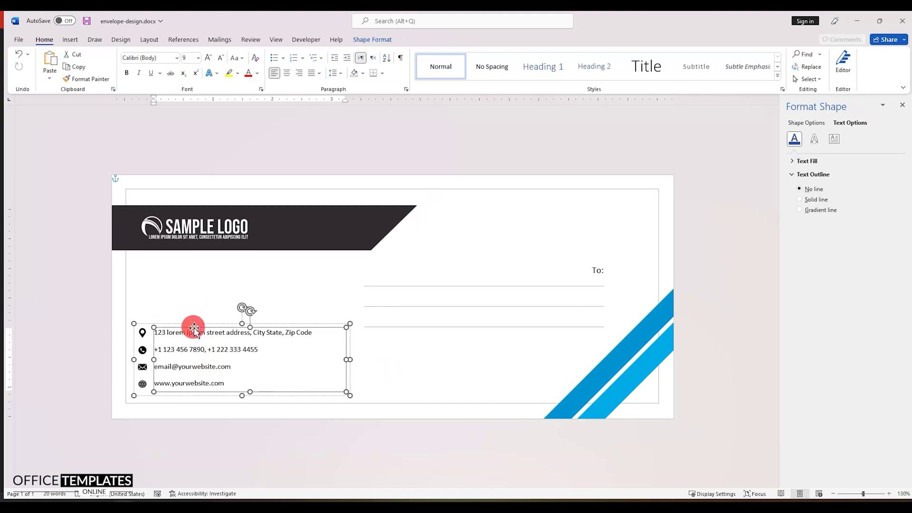
{"action": "left_click_drag", "start_coordinate": [194, 328], "coordinate": [194, 329]}
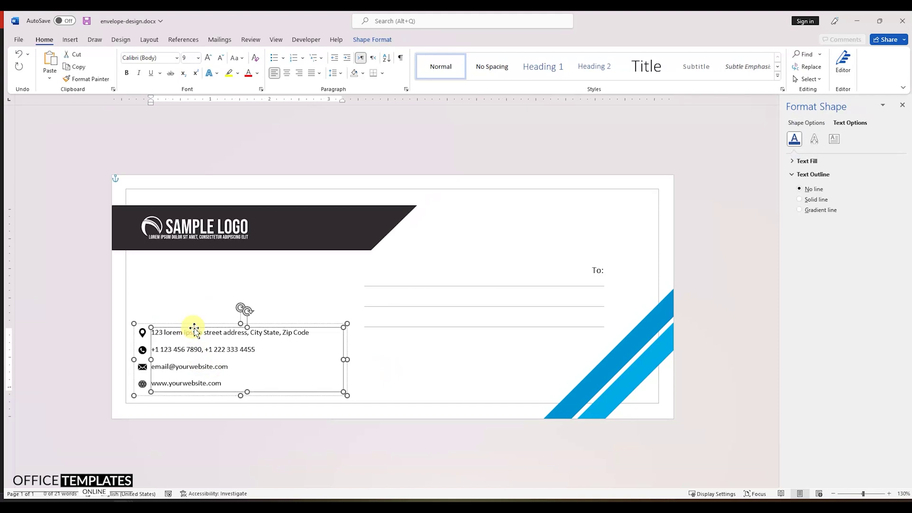
{"action": "left_click", "coordinate": [267, 324]}
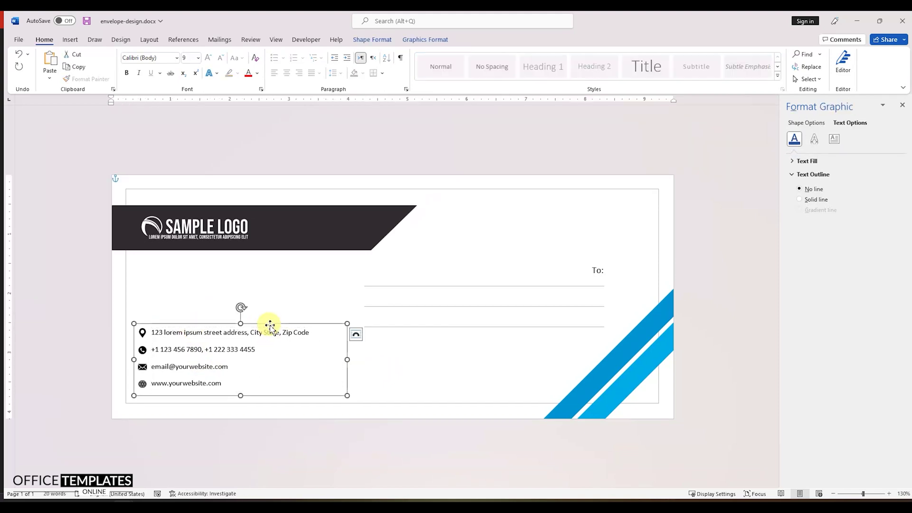
{"action": "left_click_drag", "start_coordinate": [267, 322], "coordinate": [270, 325]}
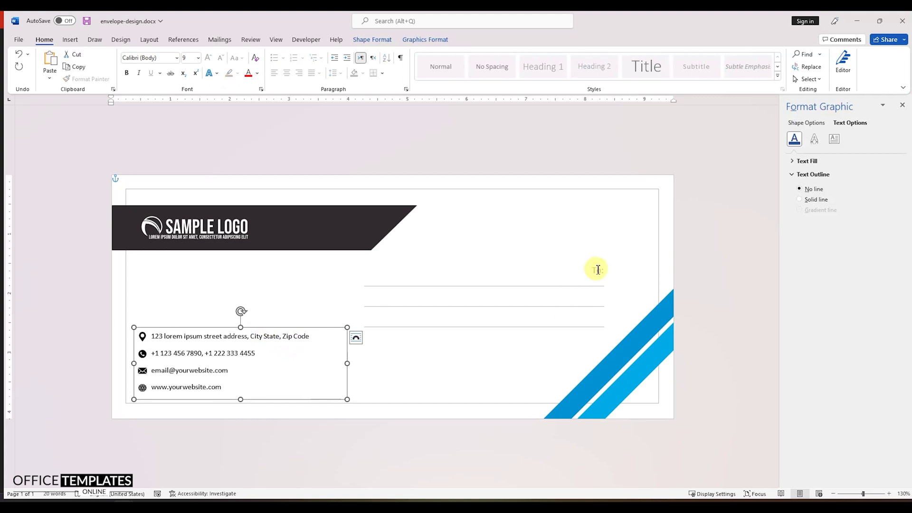
Select the blue diagonal stripe and the To: label box, then deselect everything
{"action": "left_click", "coordinate": [678, 300]}
{"action": "left_click", "coordinate": [598, 271]}
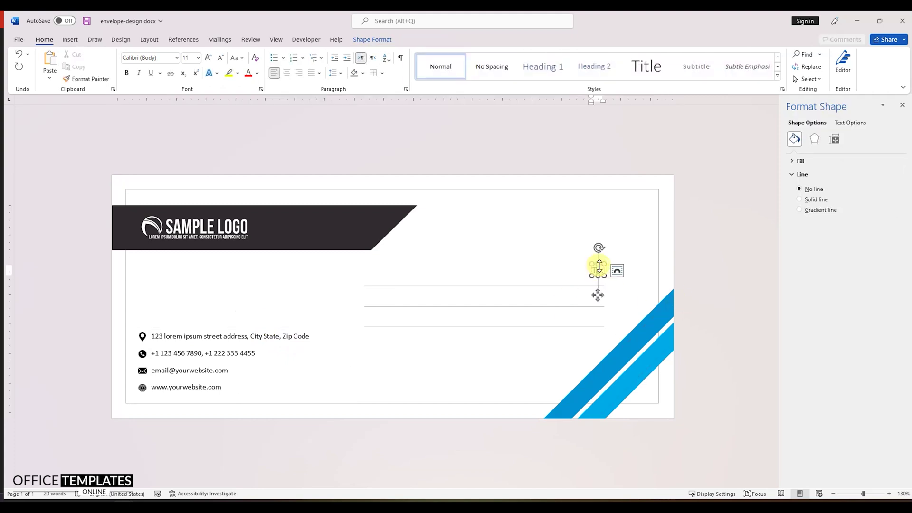
{"action": "left_click", "coordinate": [691, 332]}
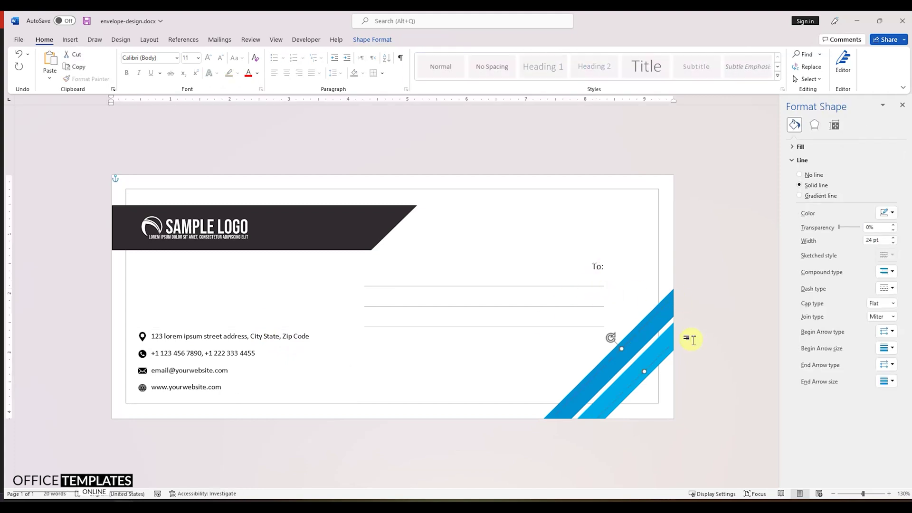
{"action": "scroll", "coordinate": [699, 335], "scroll_direction": "up", "scroll_amount": 1}
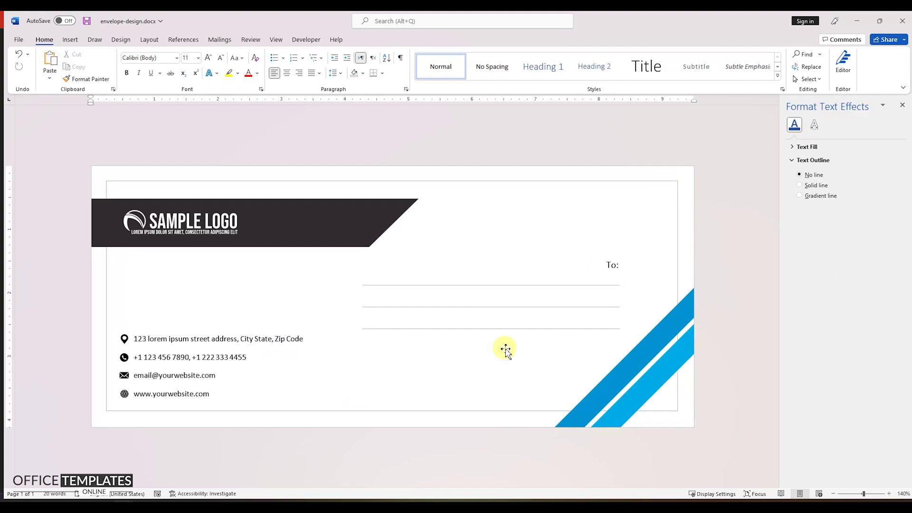